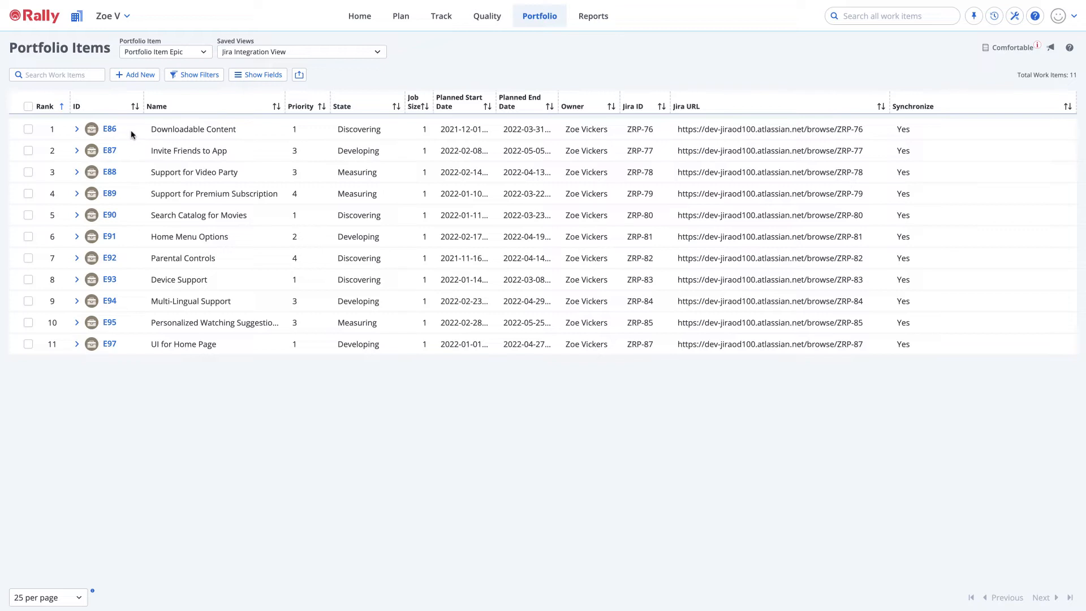
Start a detailed new epic named "User Account Functionality" in state Discovering with preliminary estimate M.
left_click(77, 132)
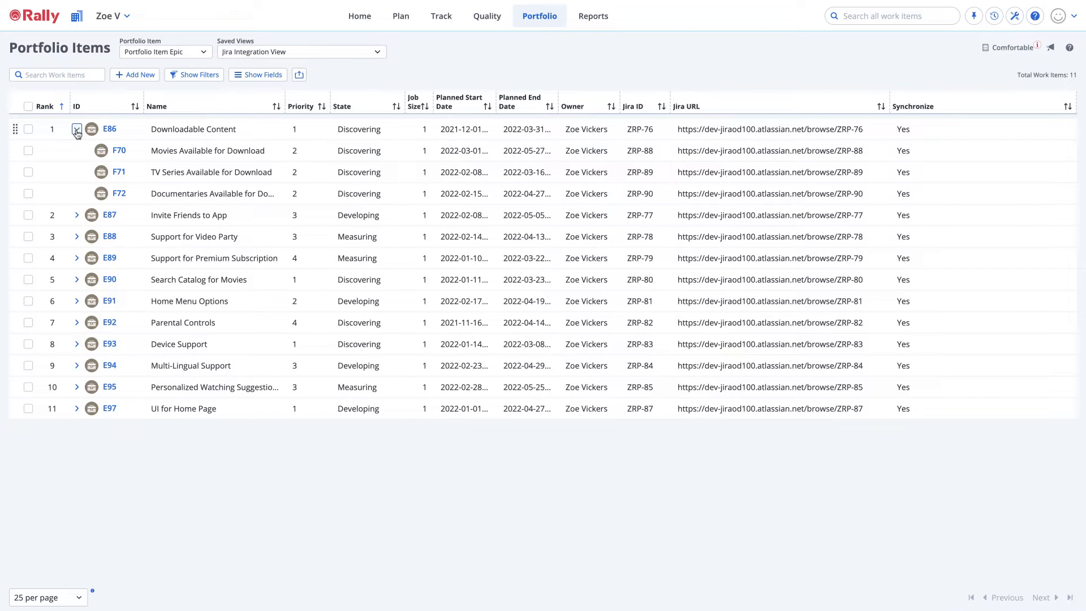
left_click(130, 78)
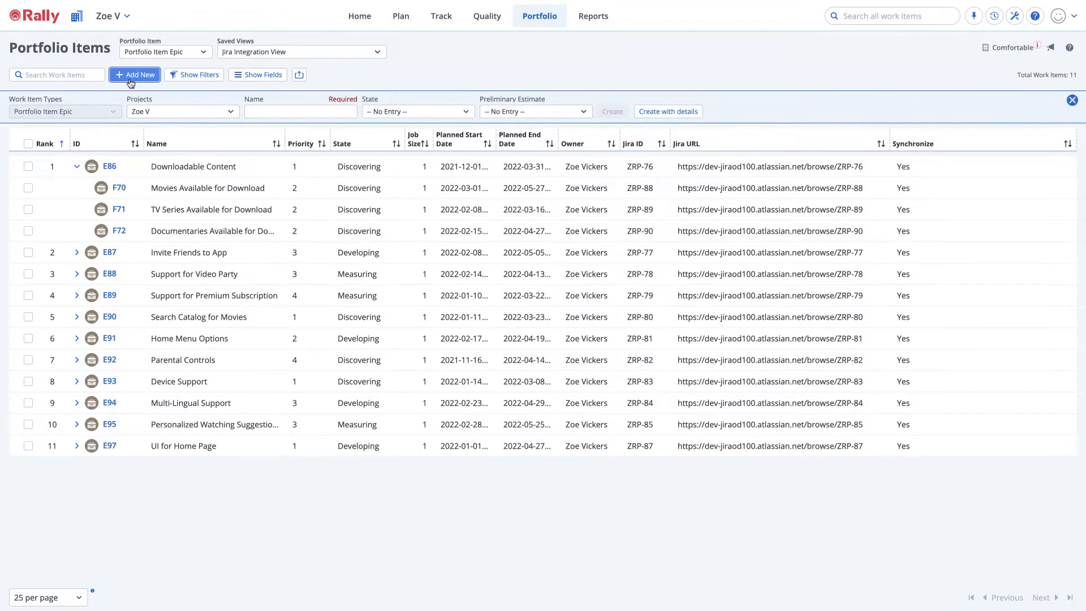
left_click(254, 111)
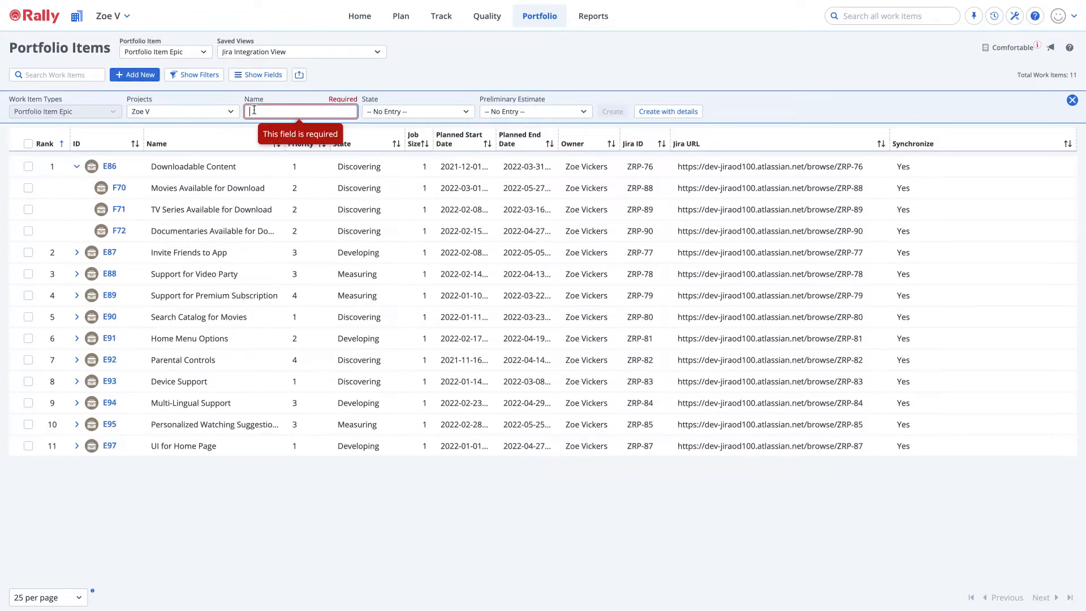
type("User Account Functionality")
left_click(439, 113)
left_click(408, 169)
left_click(521, 113)
left_click(524, 206)
left_click(666, 113)
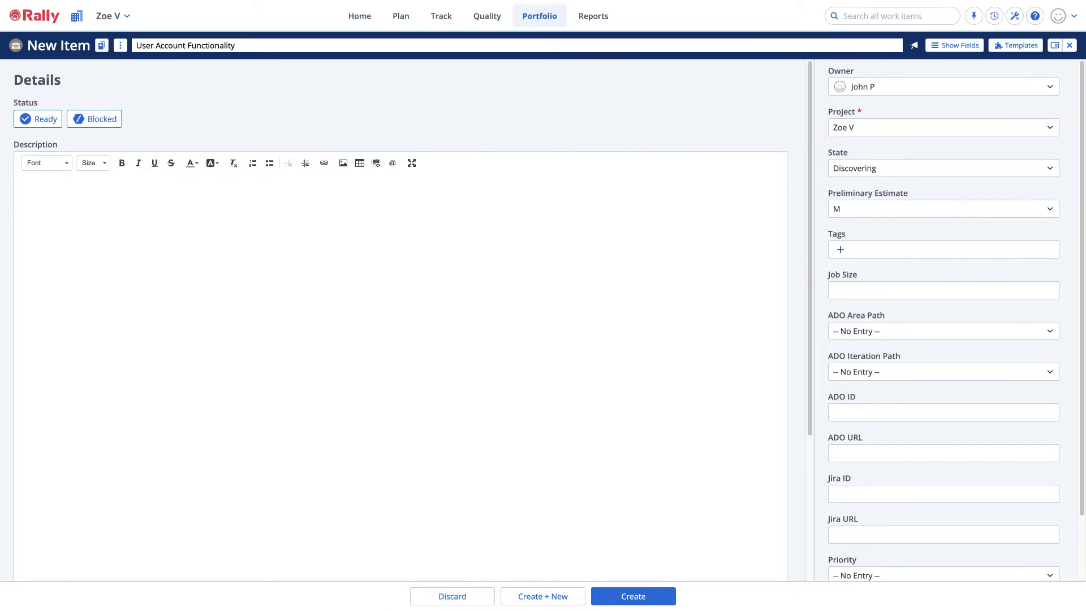
Paste the epic description covering full user account functionality: login, personalized settings, payment information, and movie recommendations.
left_click(111, 225)
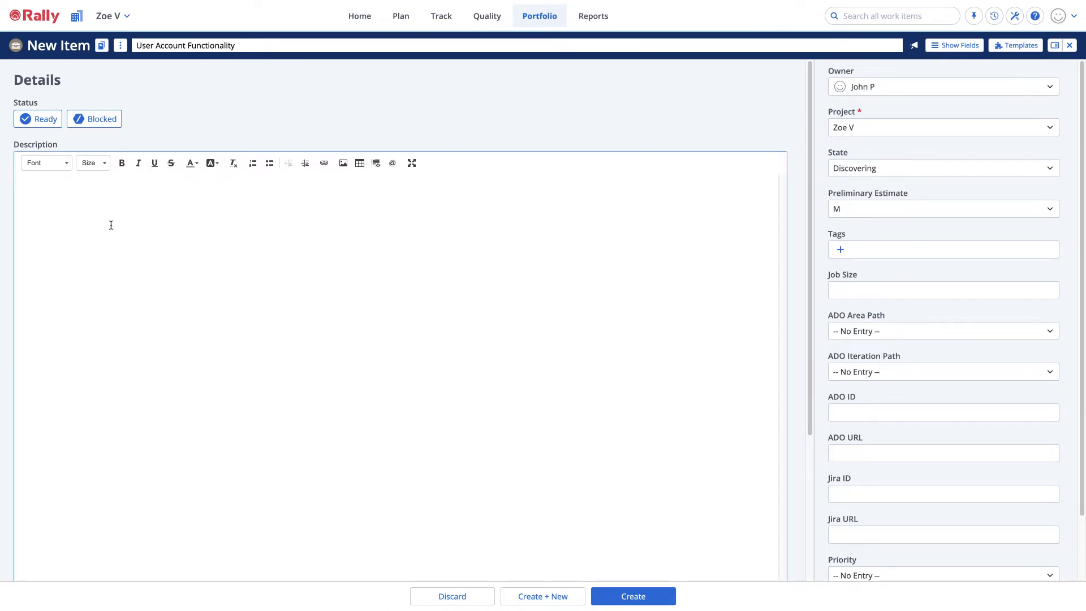
key("ctrl+v")
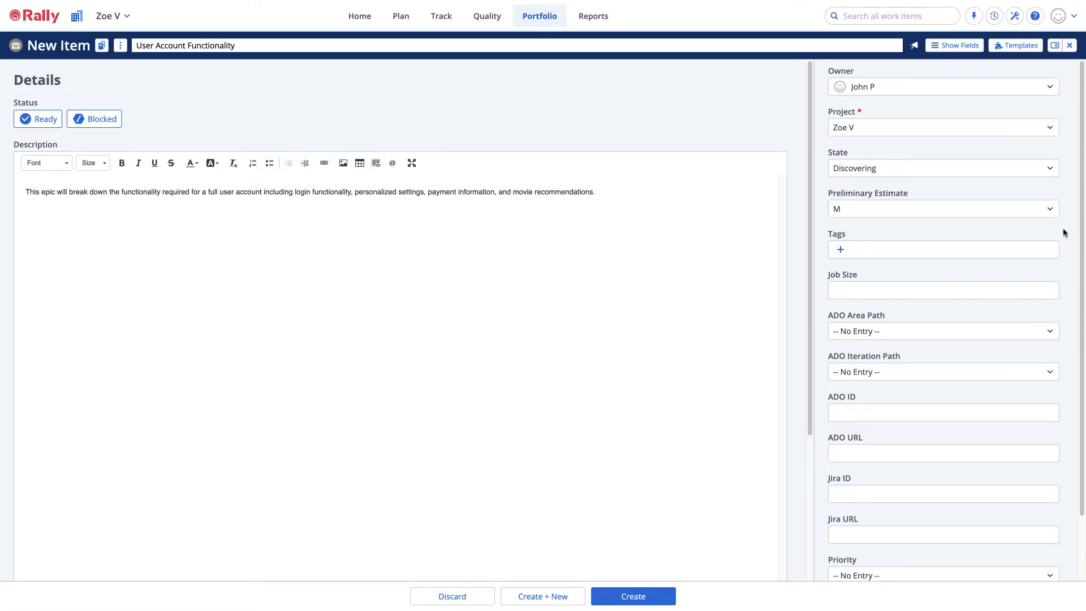
Set the new epic's Priority to 1 and Synchronize to Yes, and create the epic.
scroll(1063, 233, "down", 2)
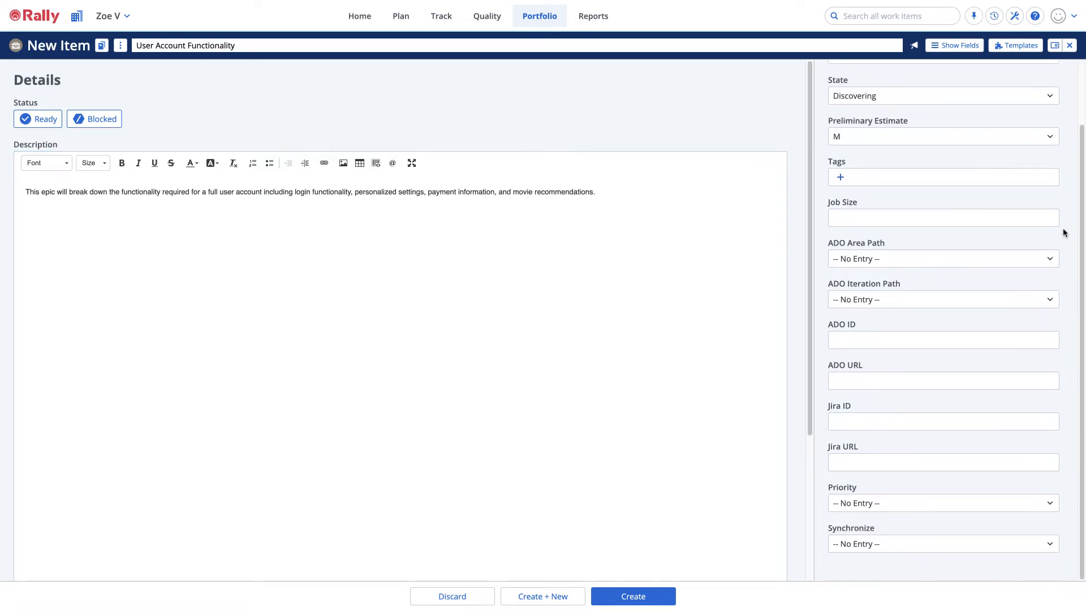
left_click(889, 507)
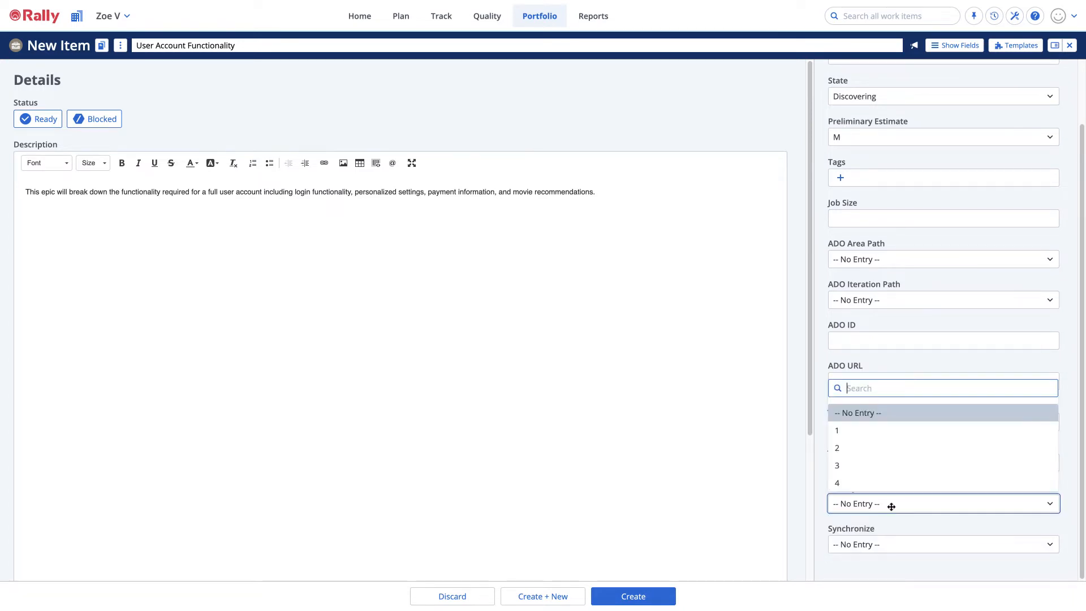
left_click(861, 503)
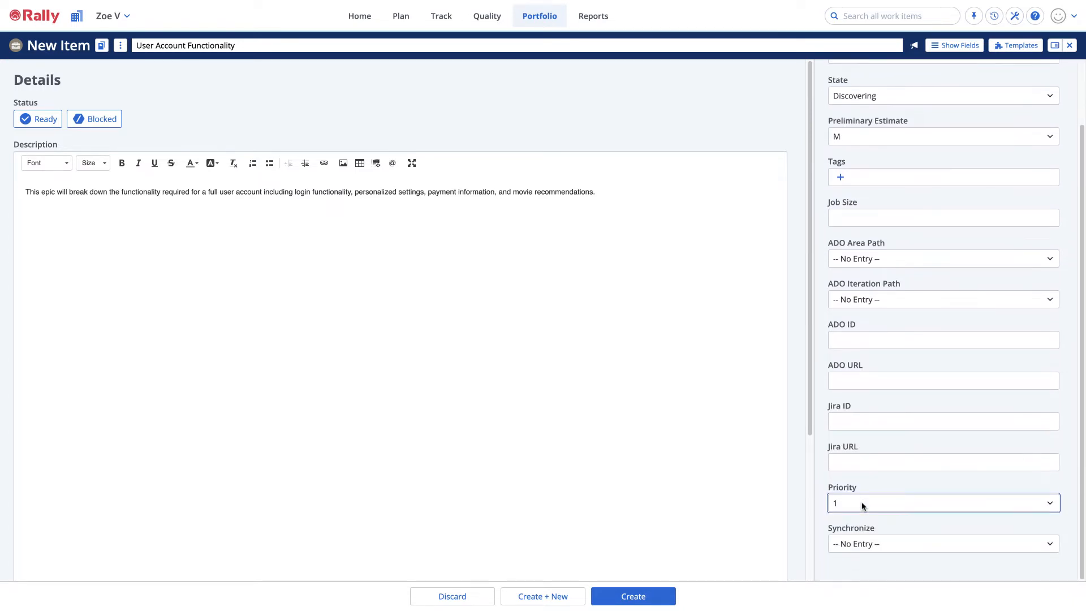
left_click(888, 549)
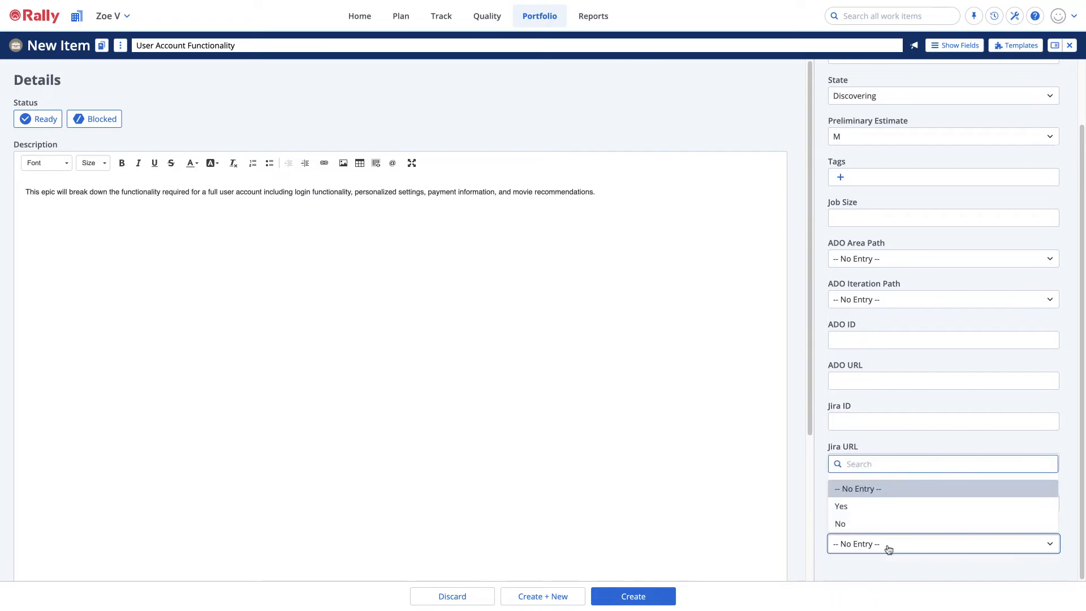
left_click(857, 507)
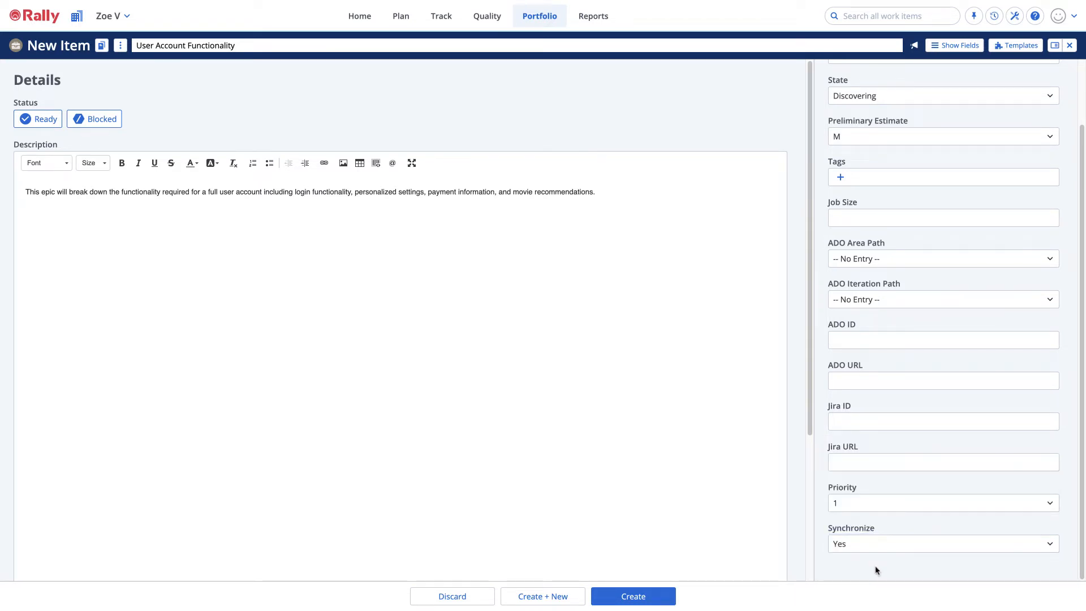
left_click(649, 597)
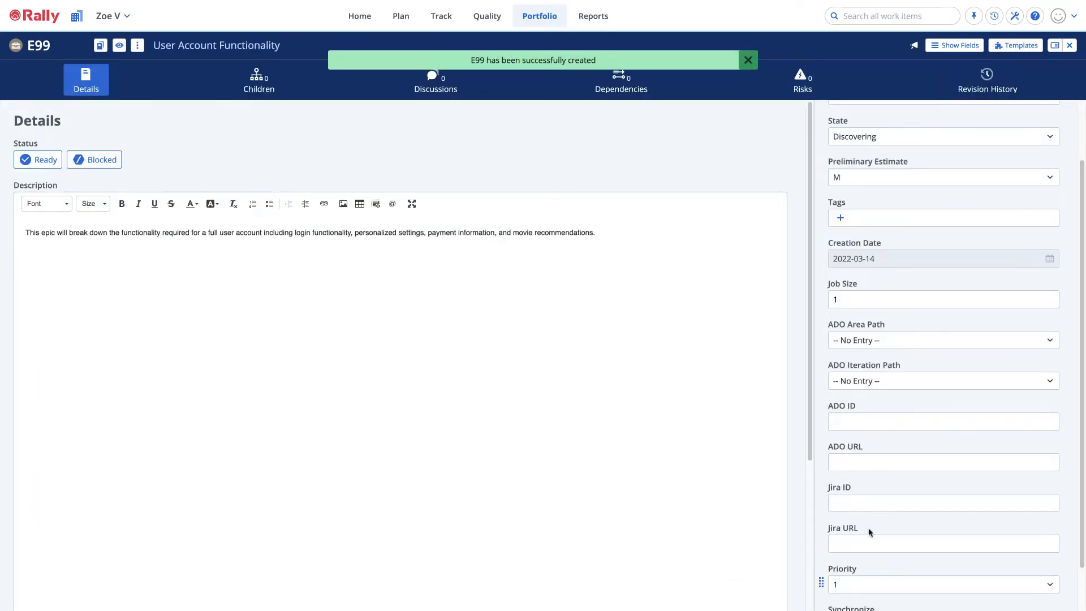
Start a detailed child feature under the epic named "Login Functionality Feature", in state Discovering with preliminary estimate M.
left_click(265, 93)
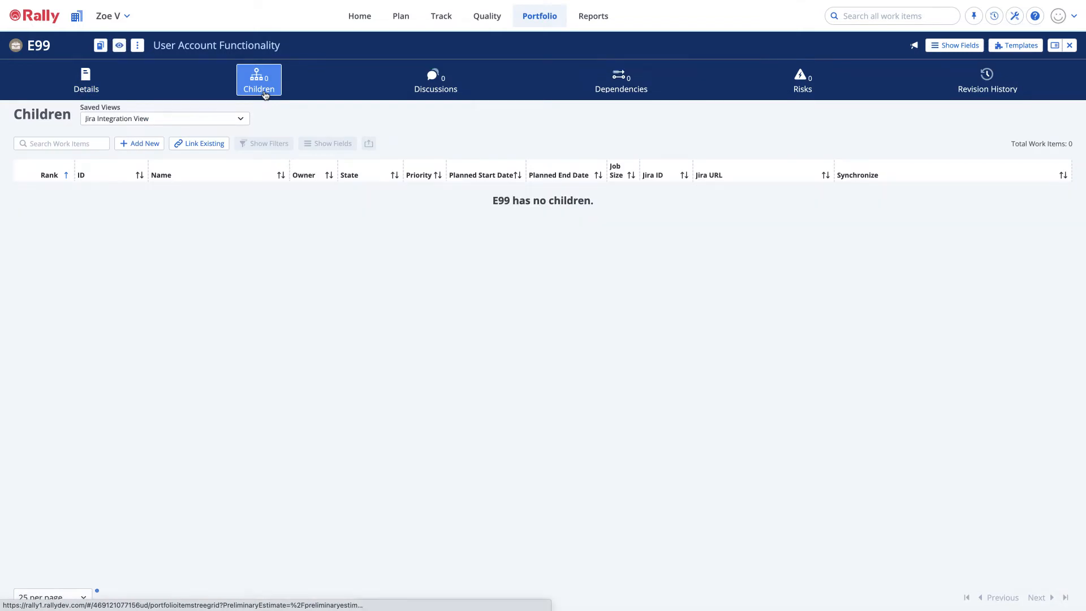
left_click(145, 147)
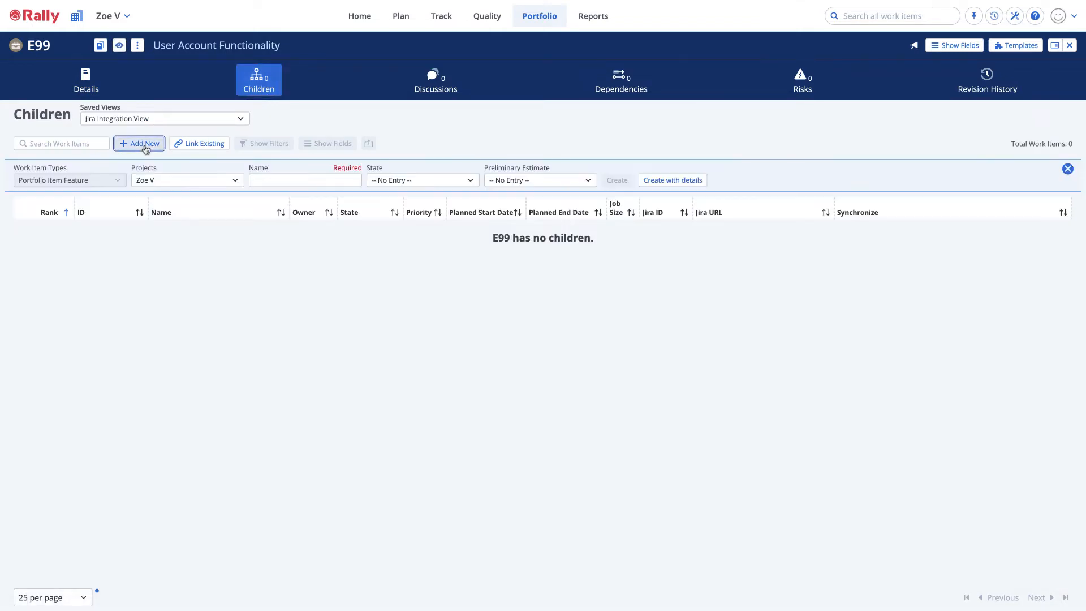
left_click(279, 181)
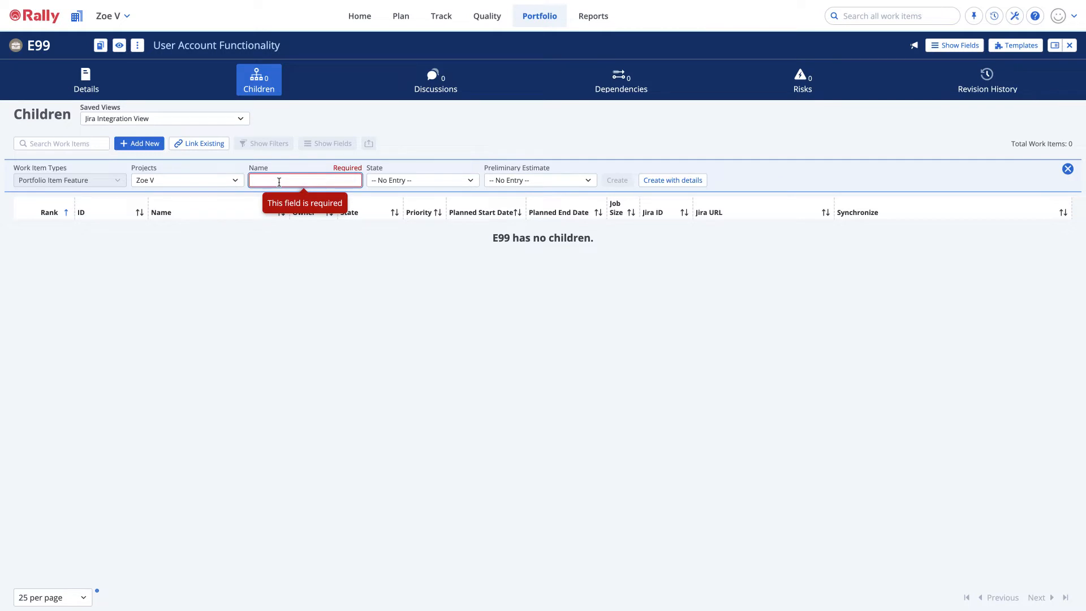
type("Login Functionality Feature")
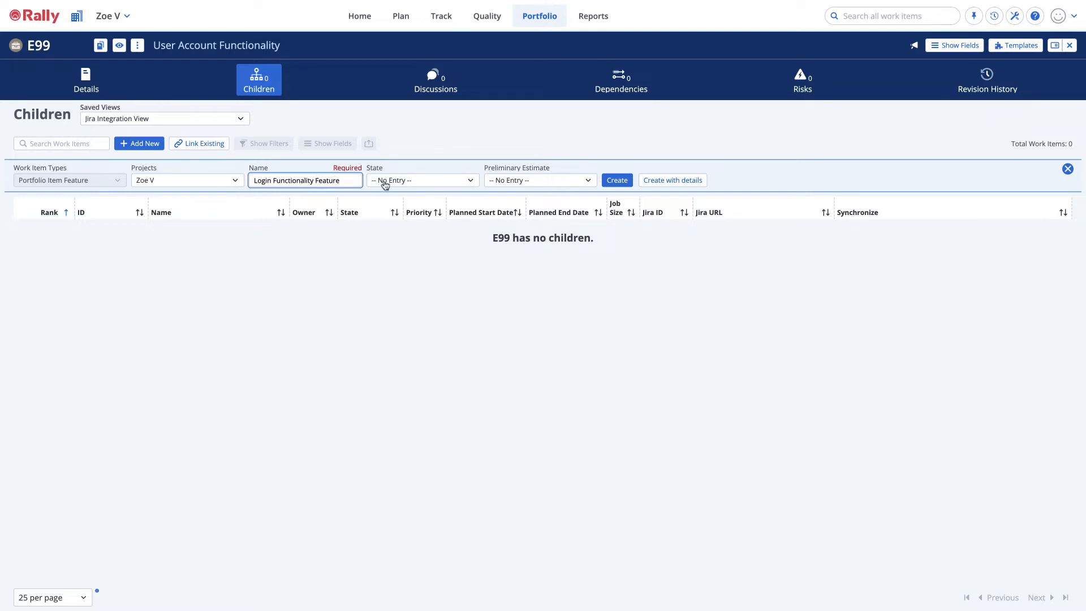
left_click(419, 181)
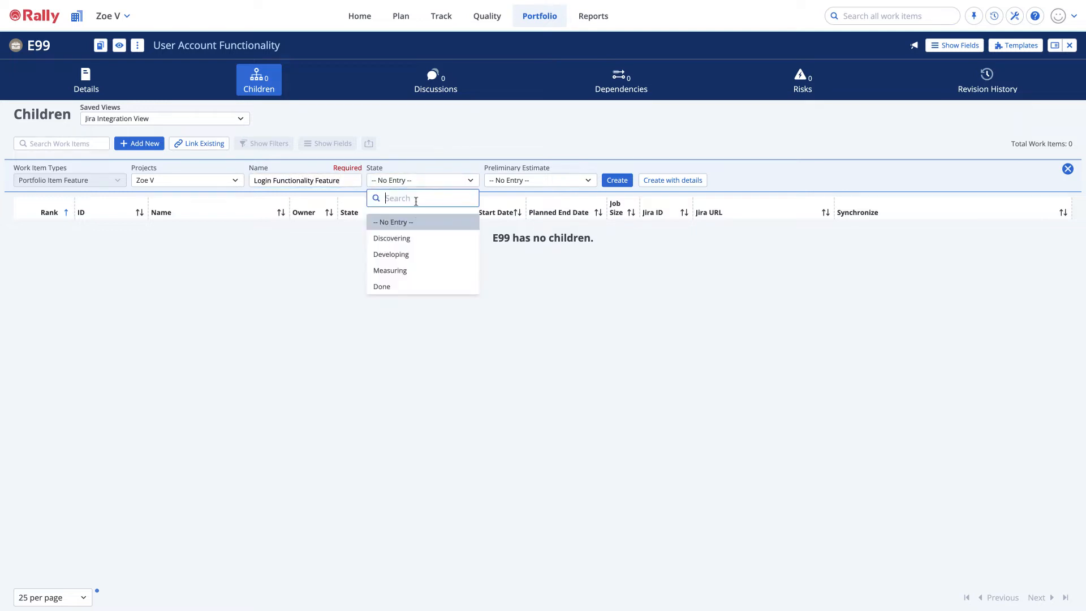
left_click(406, 240)
left_click(552, 180)
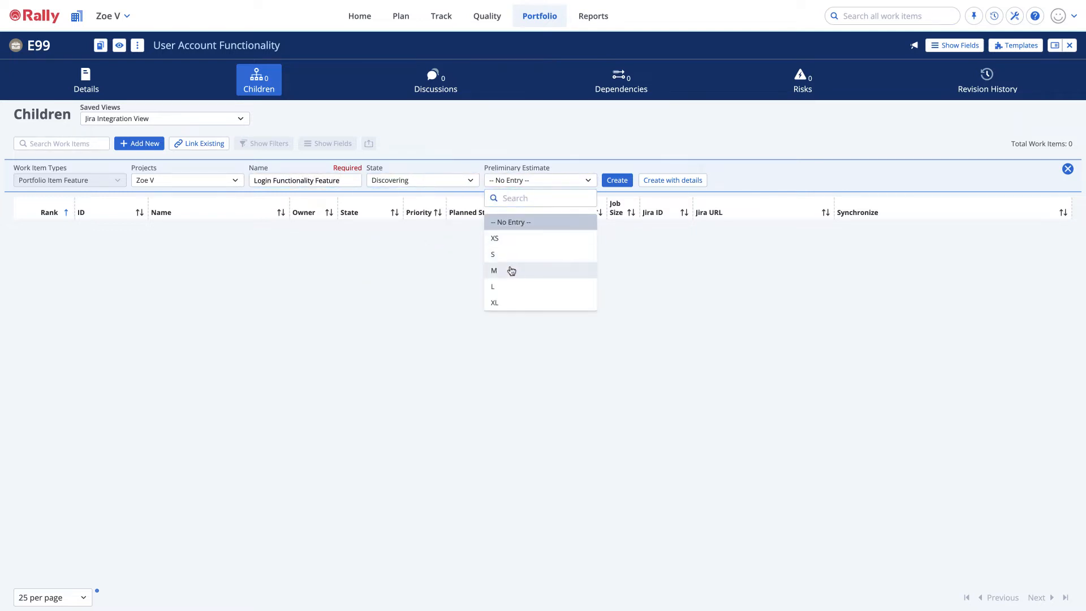
left_click(511, 270)
left_click(656, 182)
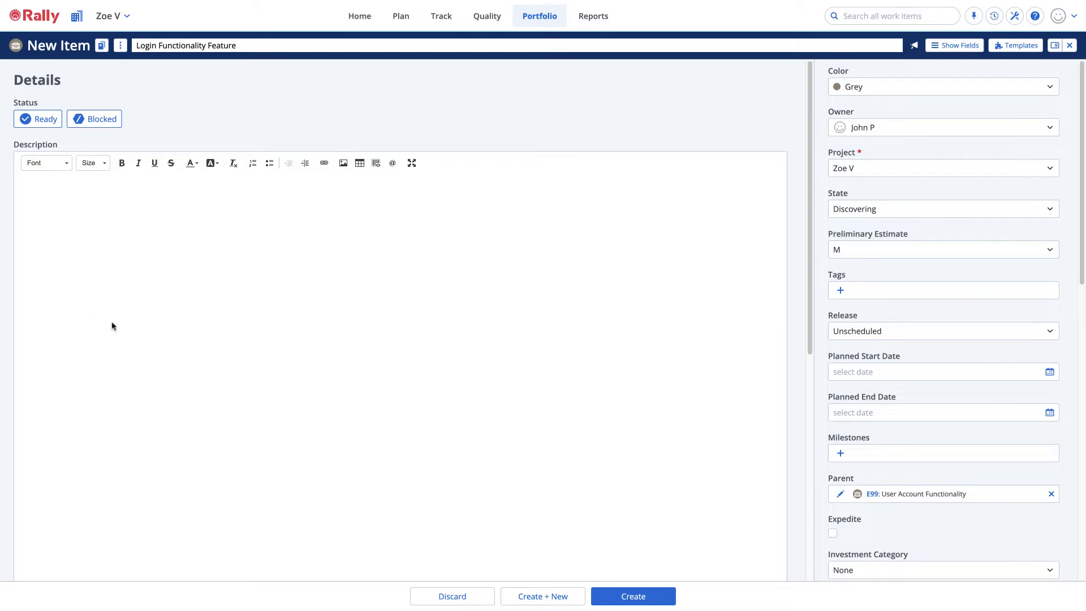
Paste the feature description about building everything needed for a login portal: username, password, recaptcha, etc.
left_click(100, 246)
key("ctrl+v")
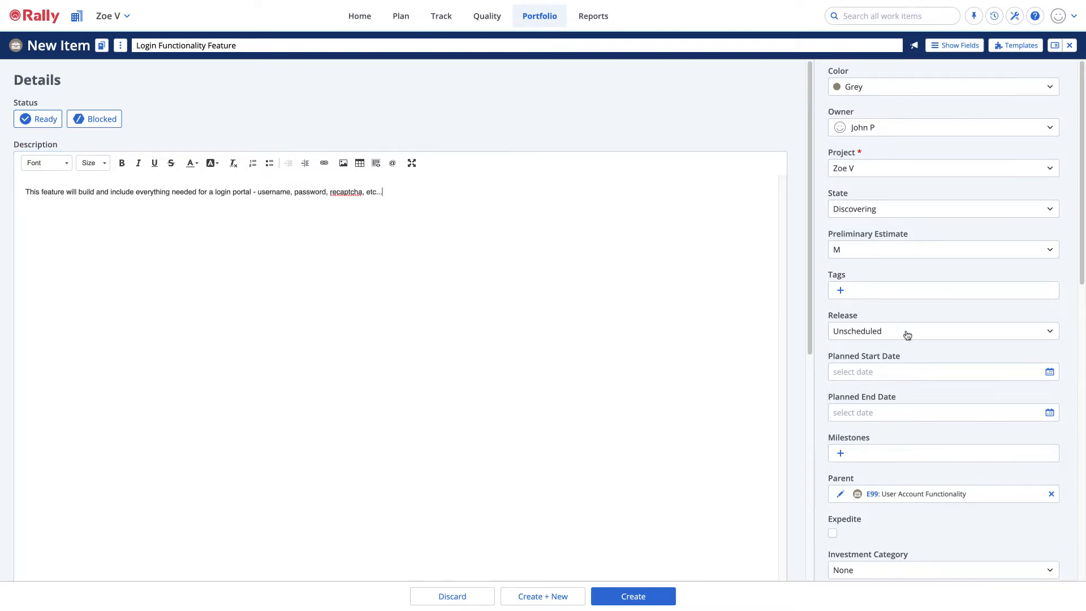
Set the login feature's Priority to 1 and Synchronize to Yes, and create the feature.
scroll(936, 336, "down", 2)
scroll(937, 335, "down", 6)
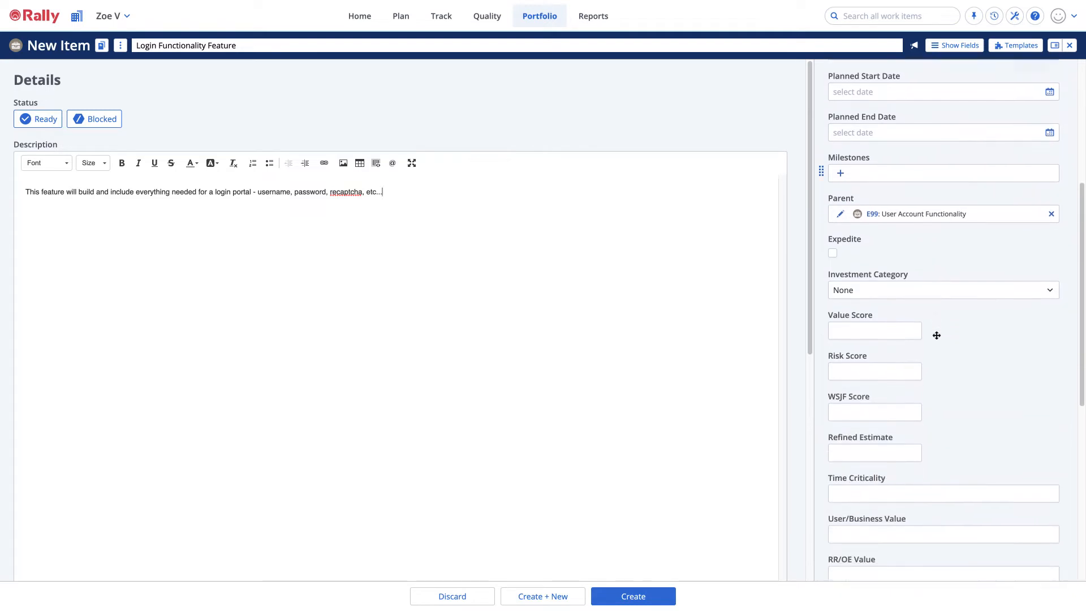
scroll(937, 336, "down", 4)
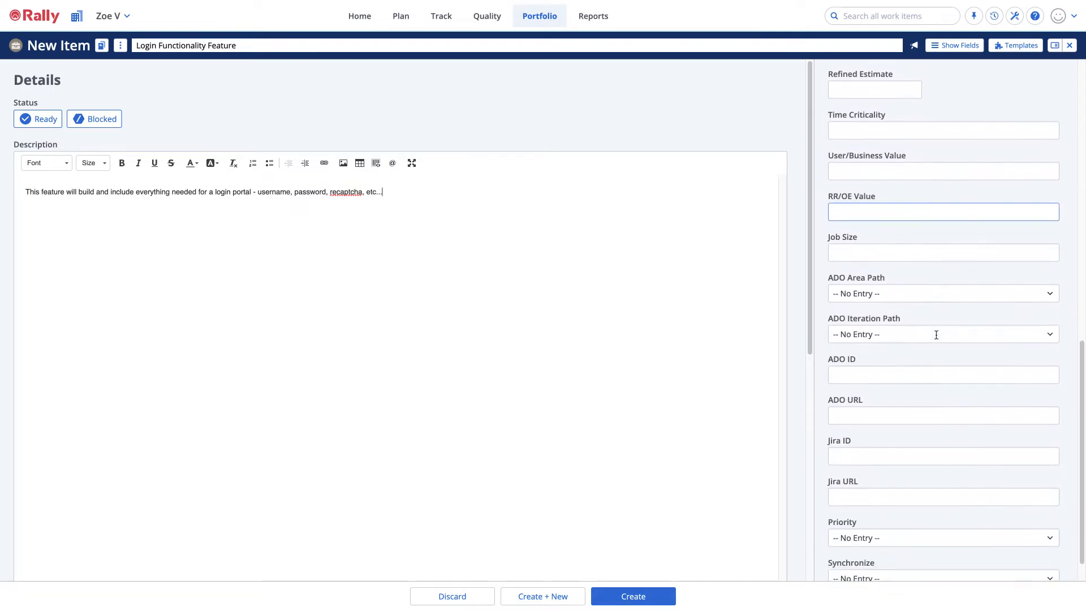
left_click(888, 504)
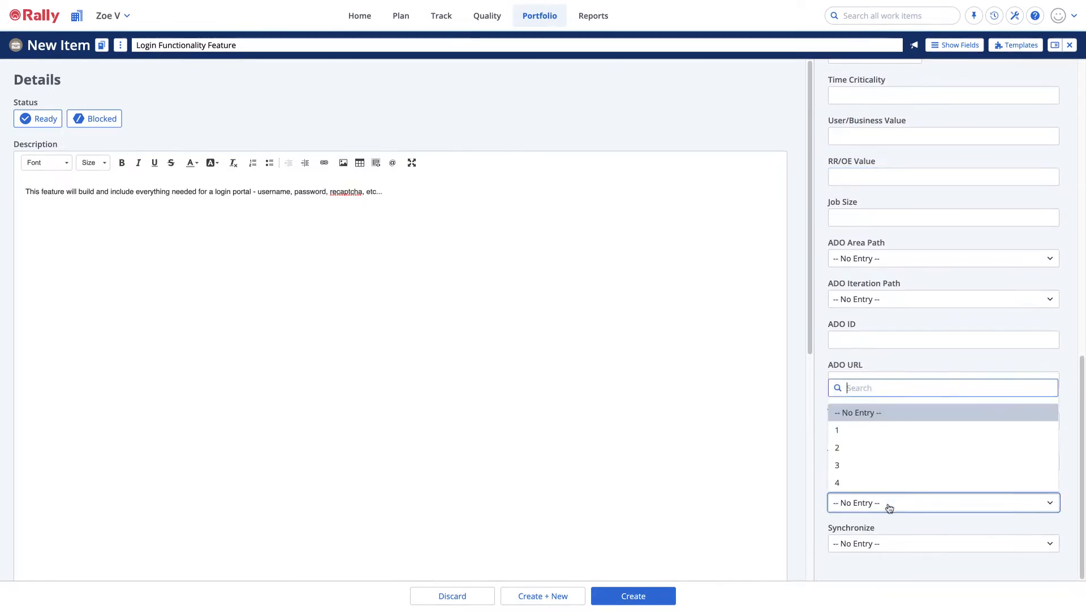
left_click(852, 433)
left_click(892, 543)
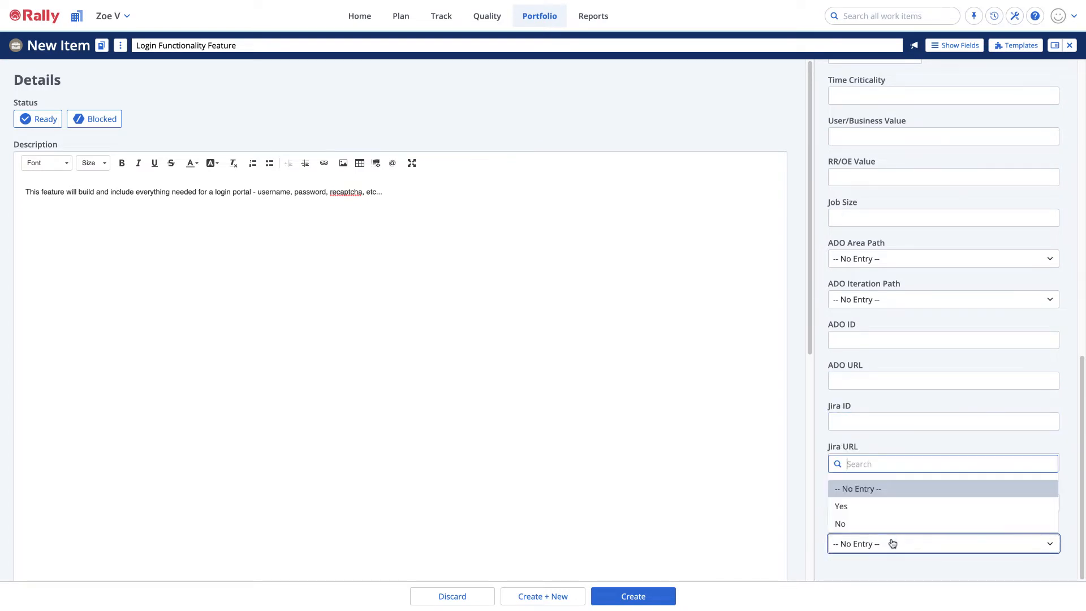
left_click(854, 509)
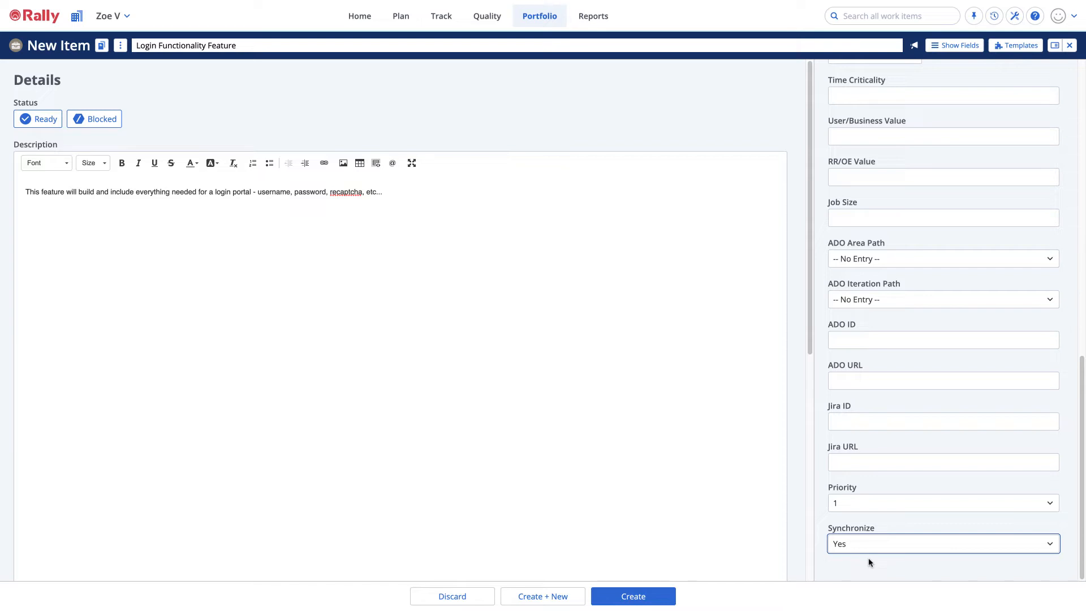
left_click(639, 597)
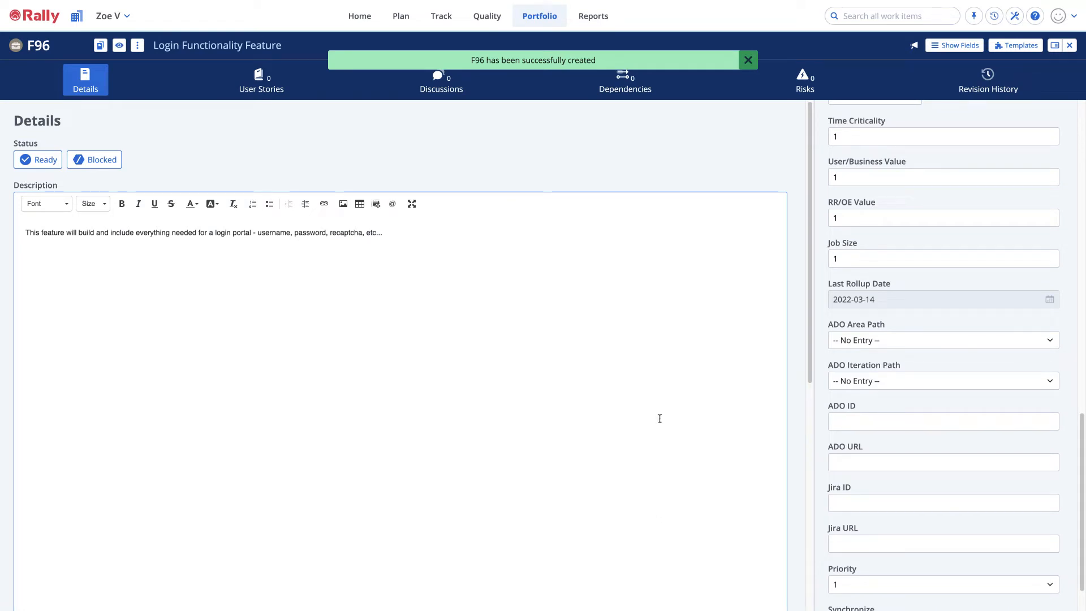
Return to the portfolio items list and expand the User Account Functionality epic to view its children.
left_click(529, 19)
left_click(541, 52)
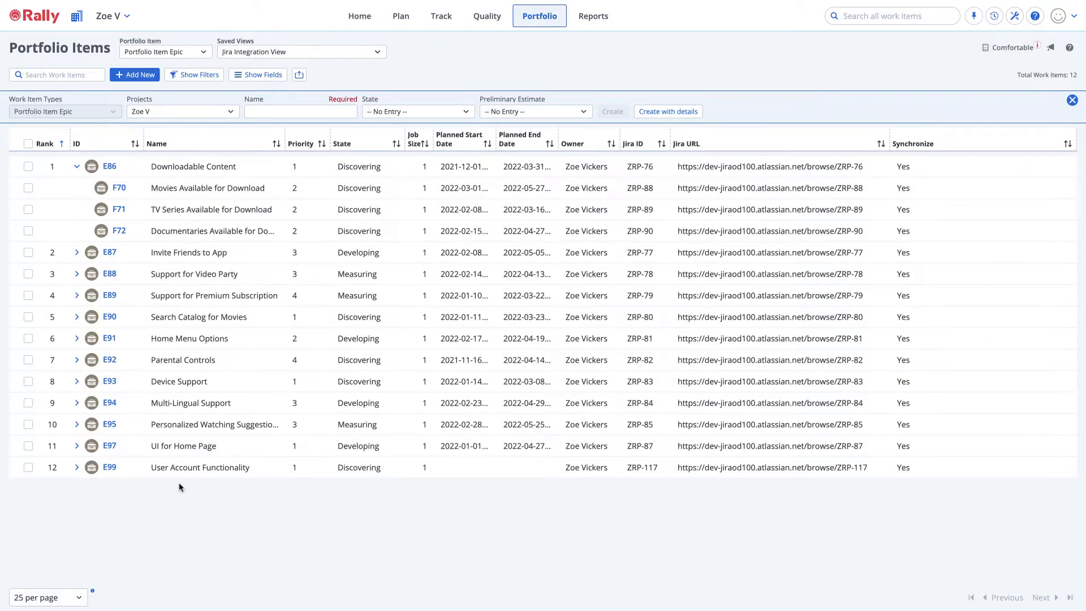
left_click(76, 468)
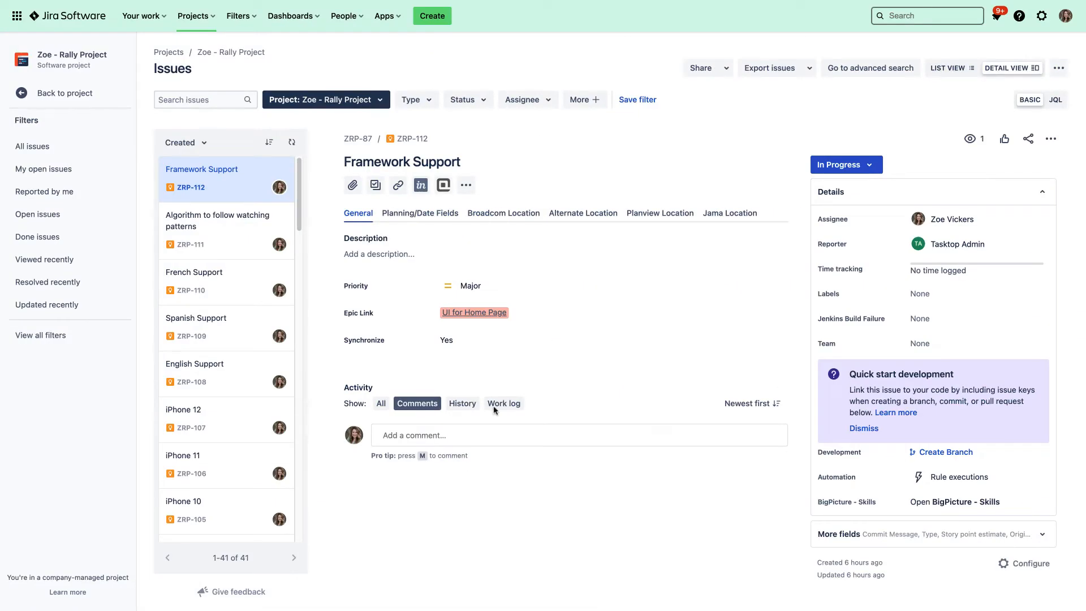
Refresh the Jira project's issue list and check the Rally ID and URL of the User Account Functionality epic.
left_click(290, 141)
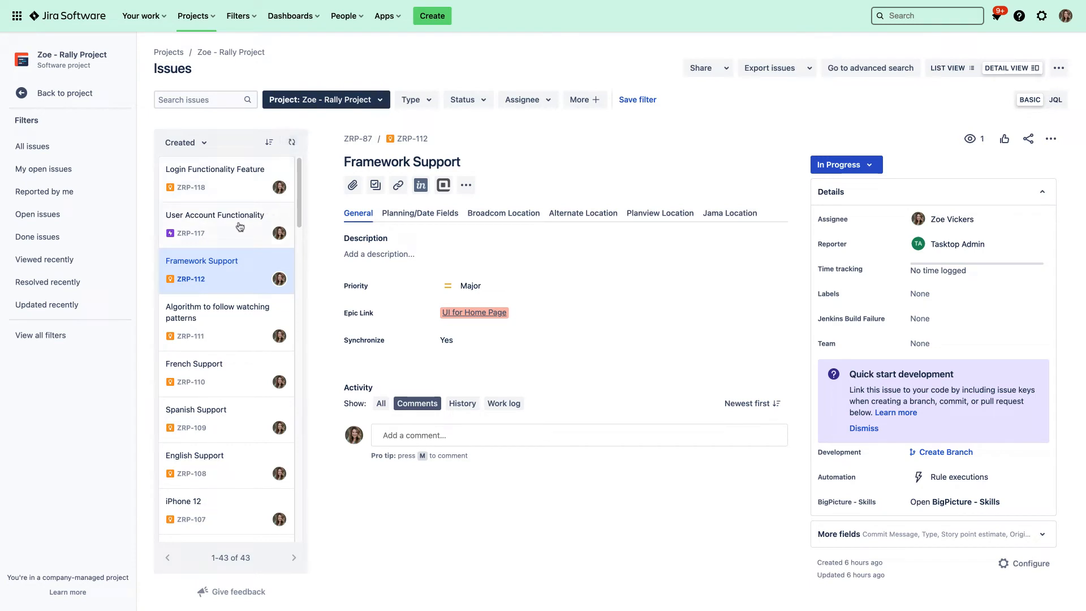
left_click(217, 236)
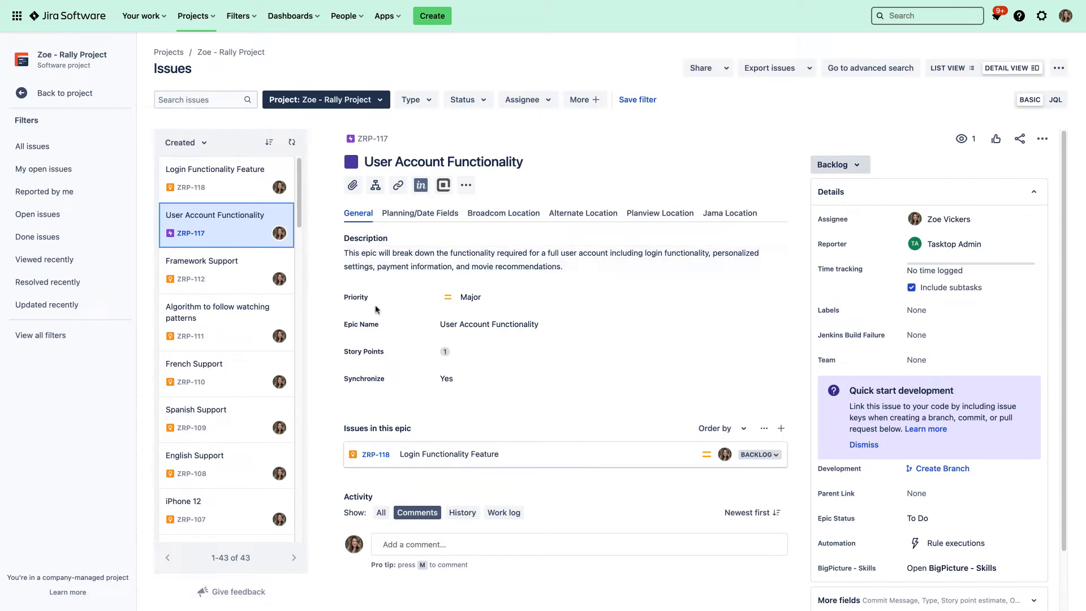
left_click(490, 214)
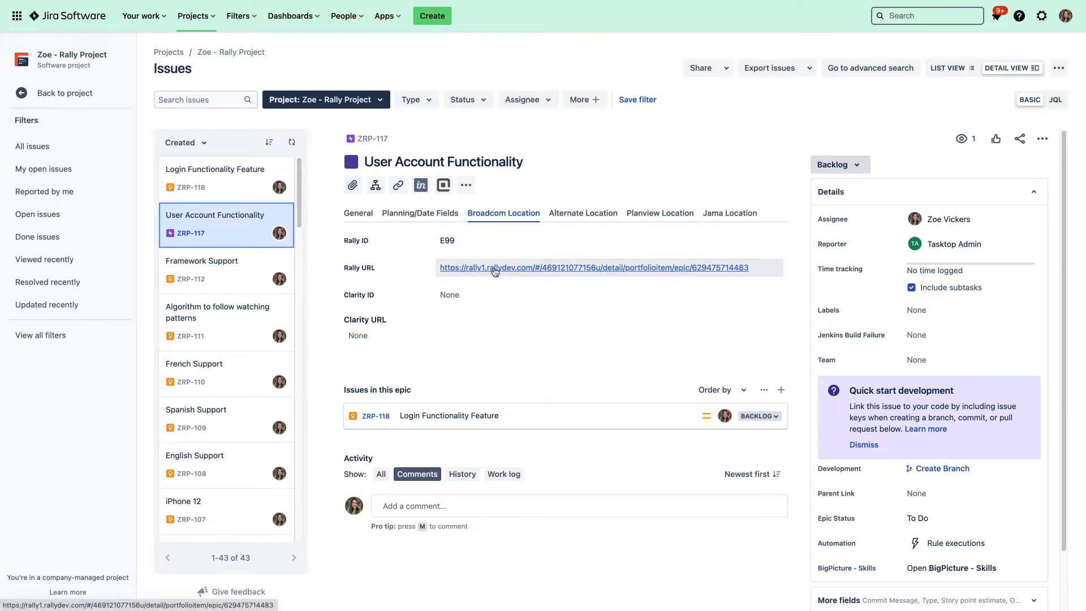
Set the epic's Planned Start Date to March 14, 2022 and its Planned End Date to April 30, 2022.
left_click(420, 214)
left_click(452, 241)
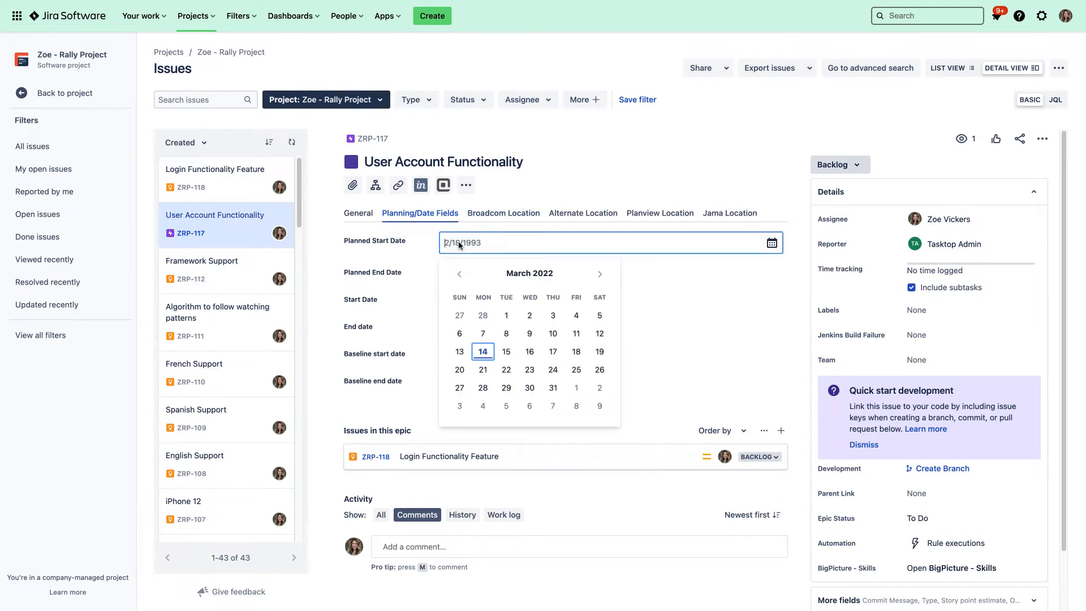
left_click(483, 352)
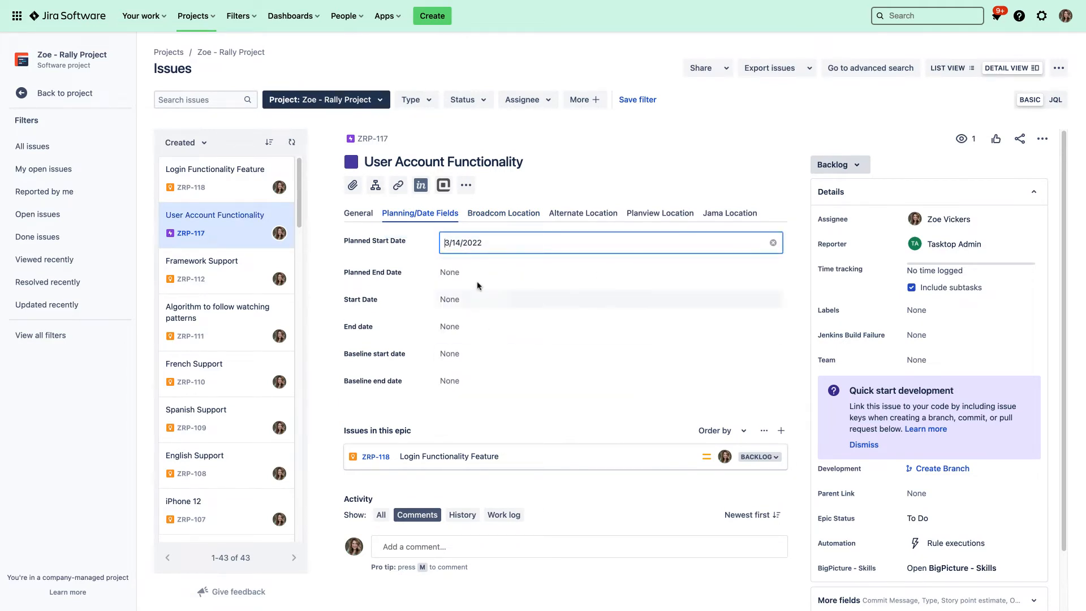
left_click(472, 274)
left_click(600, 306)
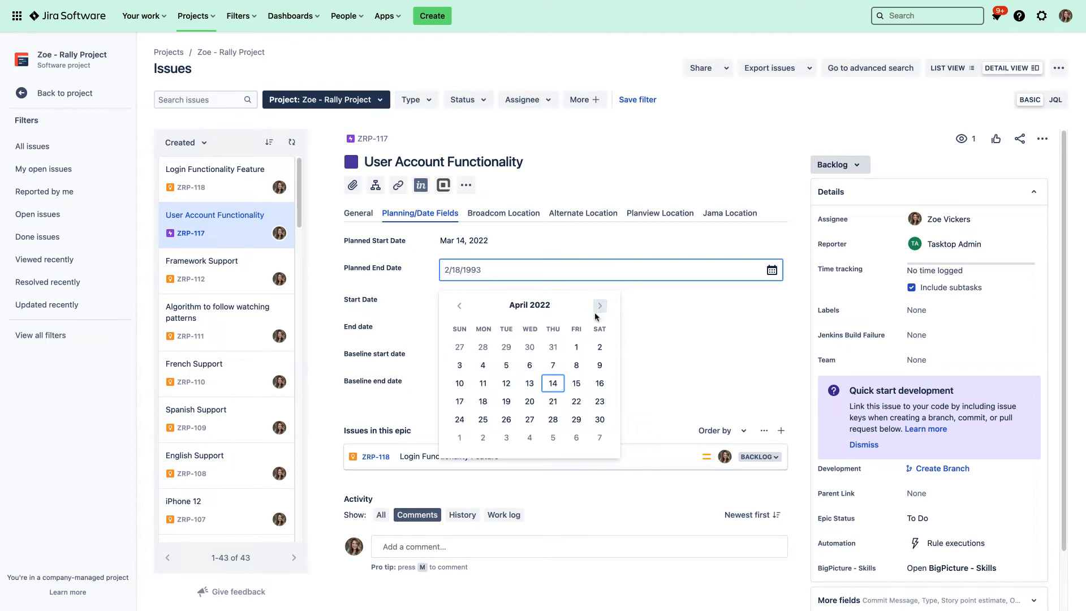
left_click(599, 420)
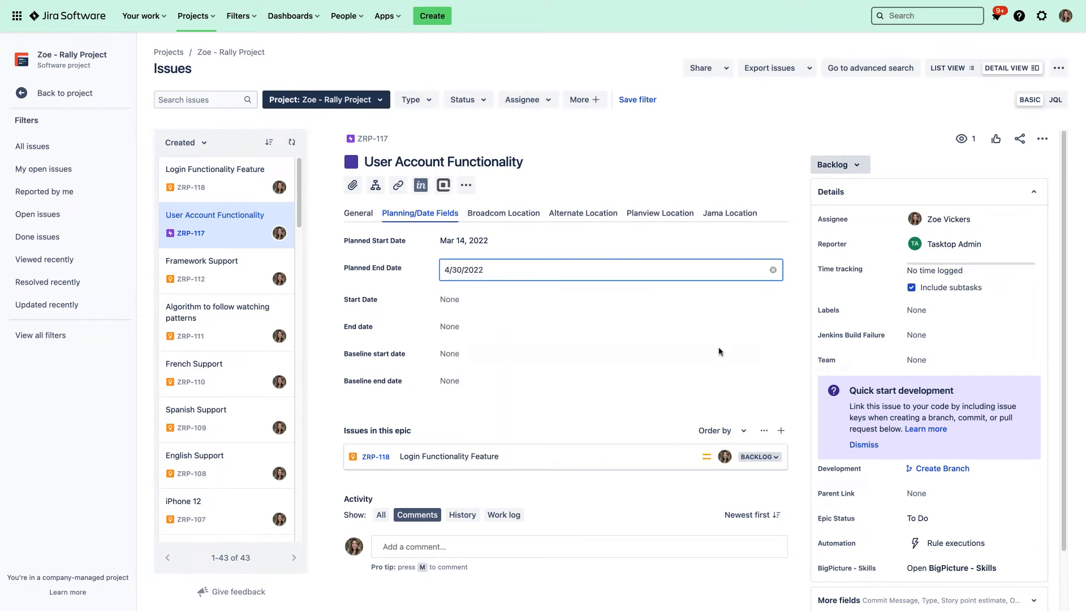
Save the epic's Planned End Date and change the Priority of its child Login Functionality Feature to Minor.
left_click(788, 318)
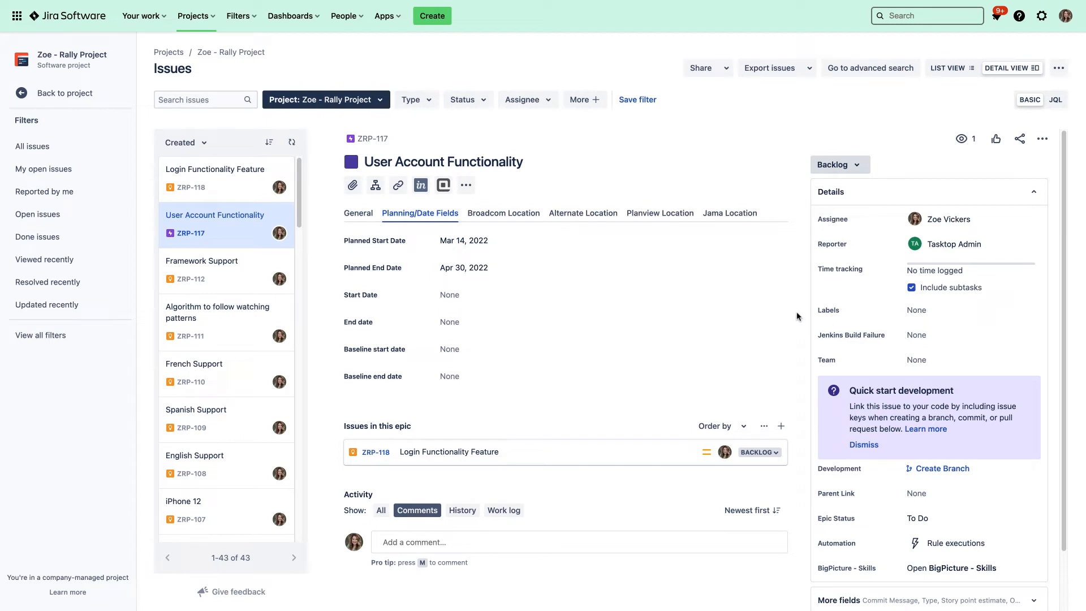
left_click(483, 453)
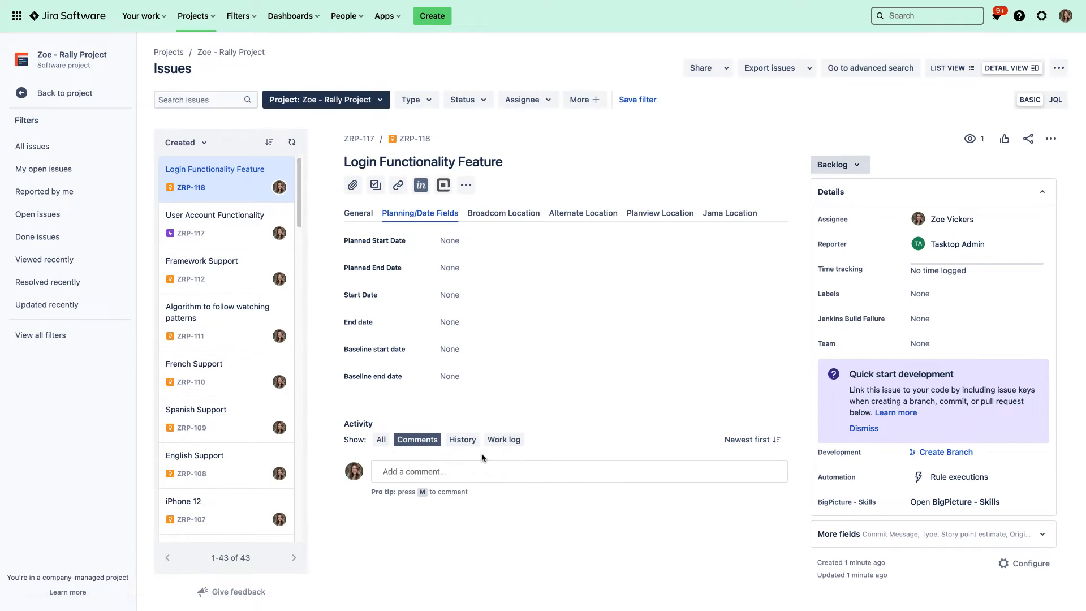
left_click(357, 213)
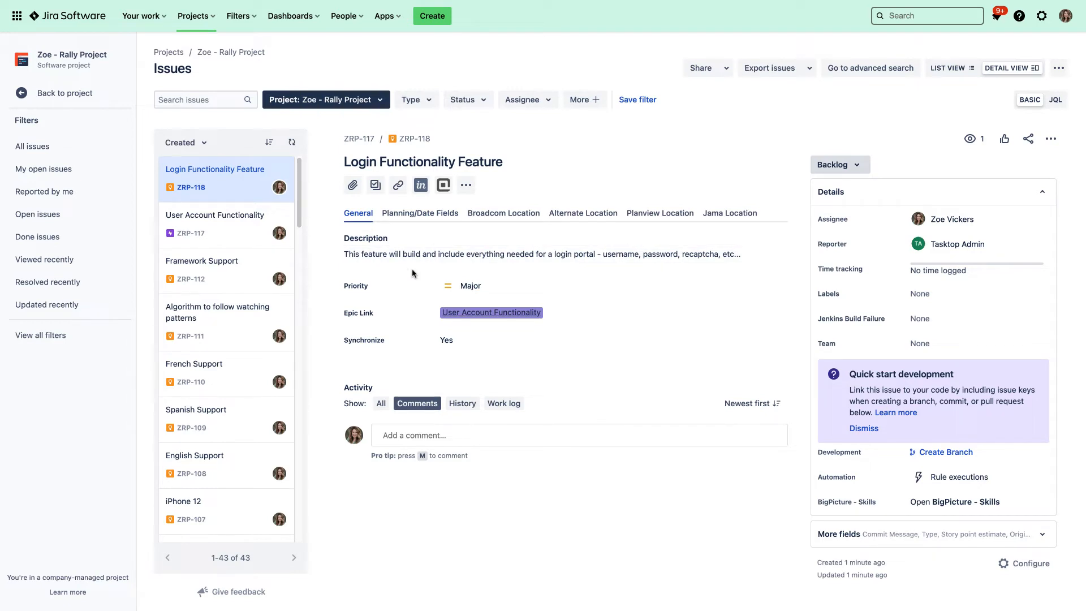
left_click(467, 288)
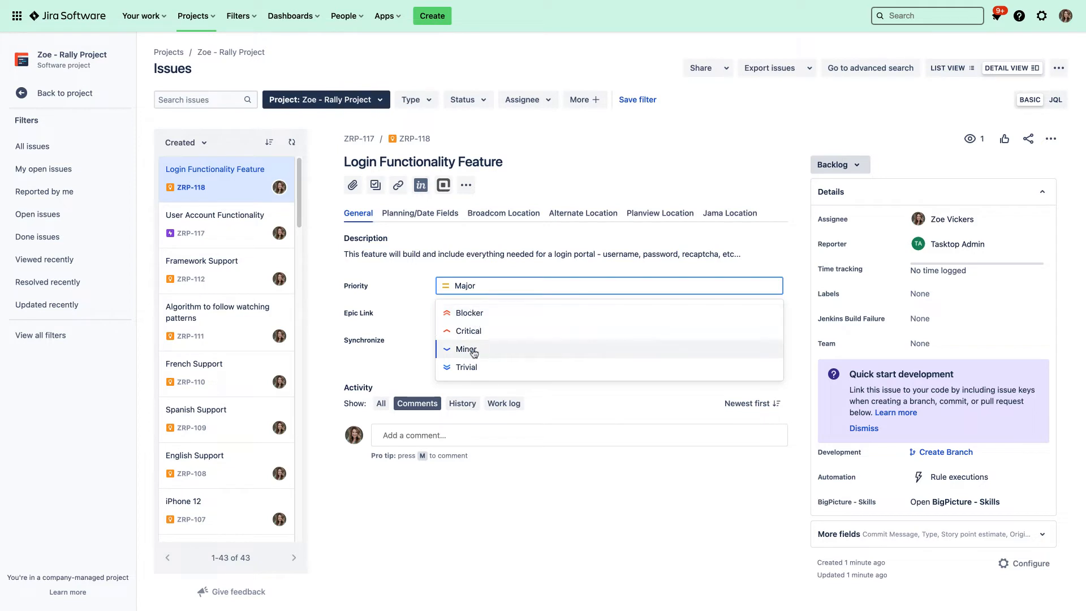
left_click(474, 351)
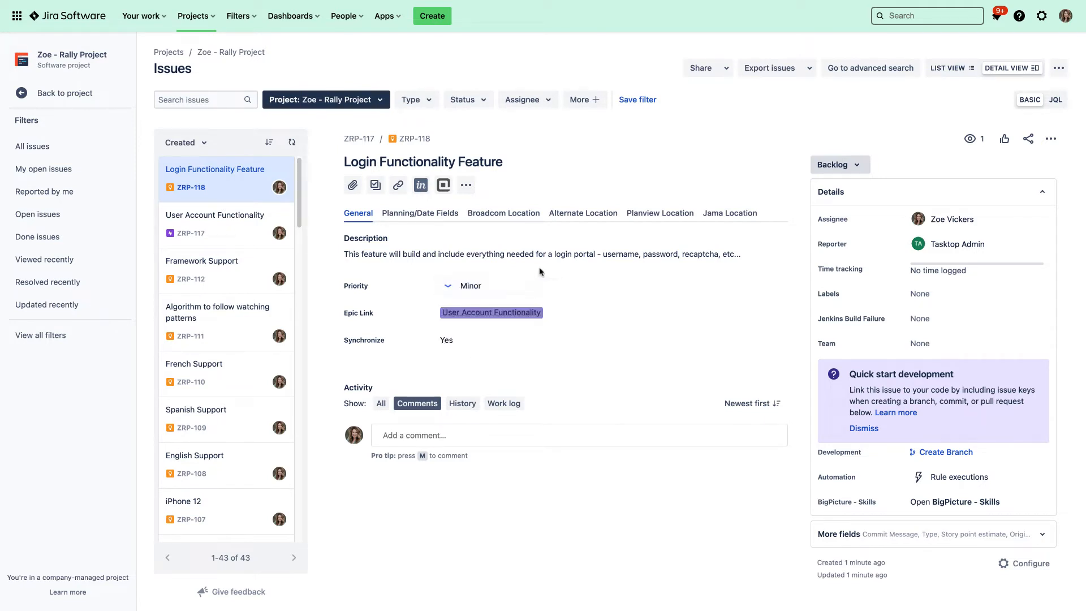
Check the login feature's Rally ID and URL, and set its Planned Start Date to March 14, 2022 and Planned End Date to March 31, 2022.
left_click(508, 216)
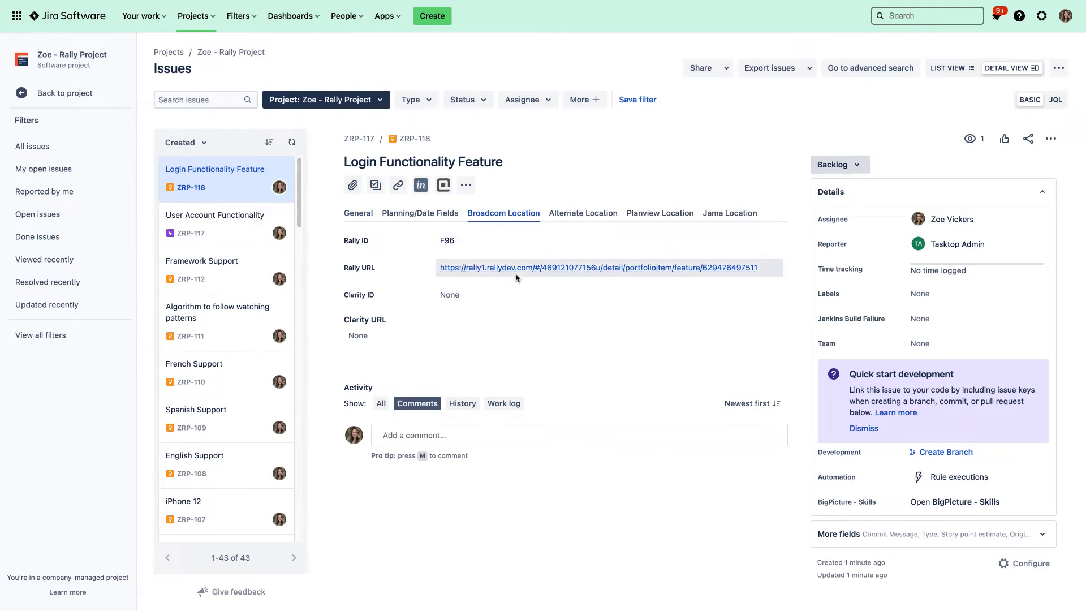
left_click(425, 218)
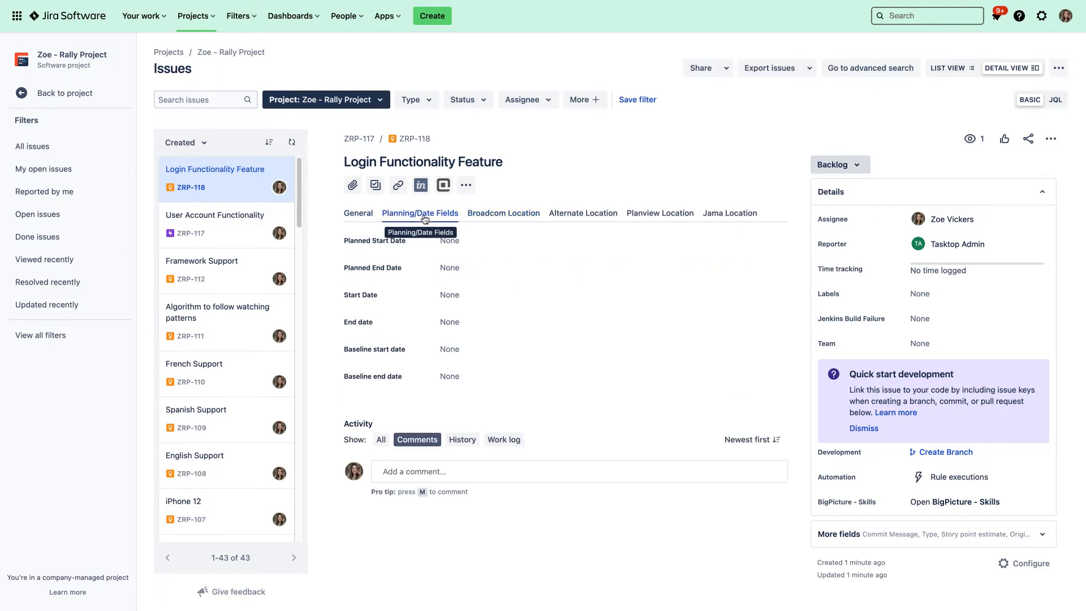
left_click(458, 244)
left_click(483, 353)
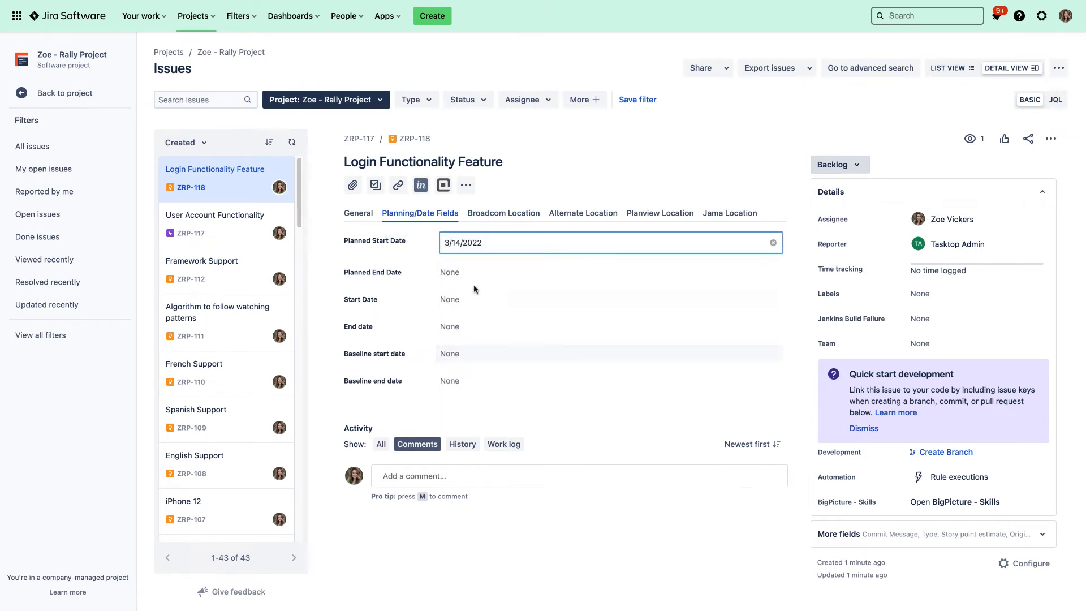
left_click(473, 273)
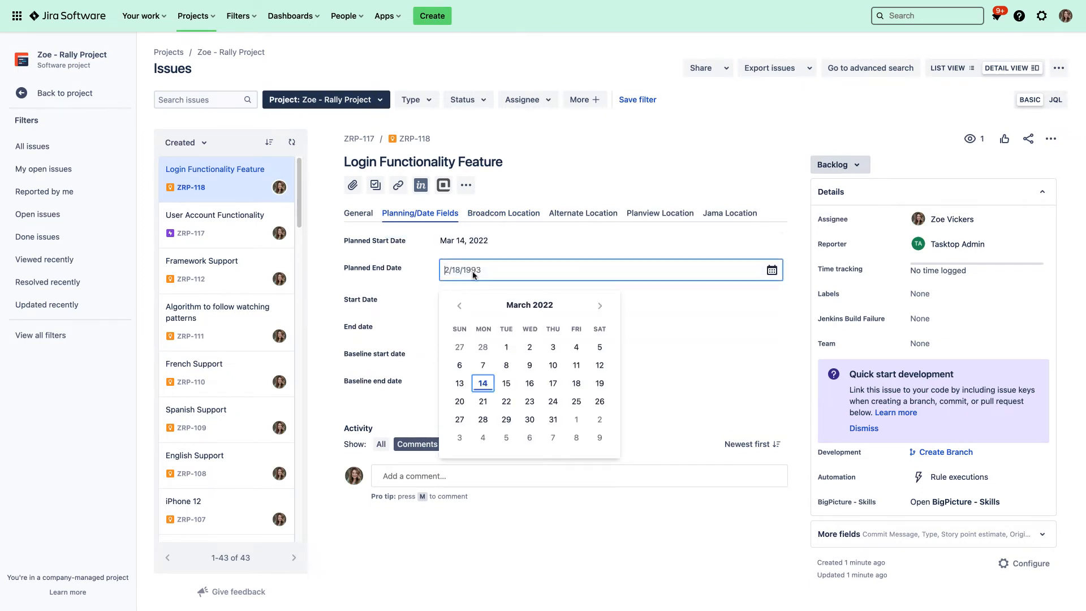
left_click(553, 420)
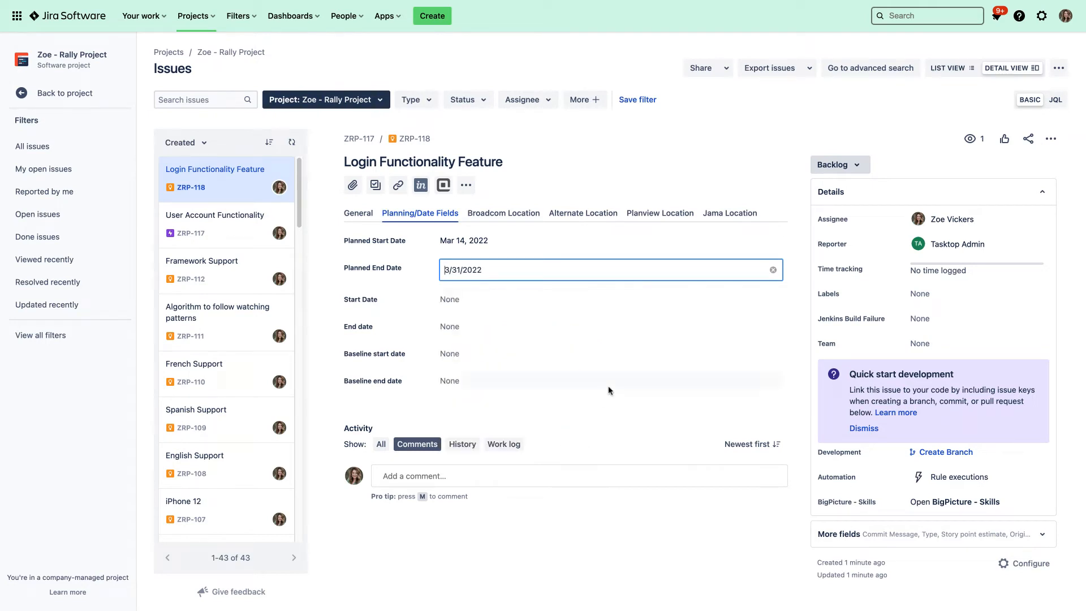
left_click(547, 408)
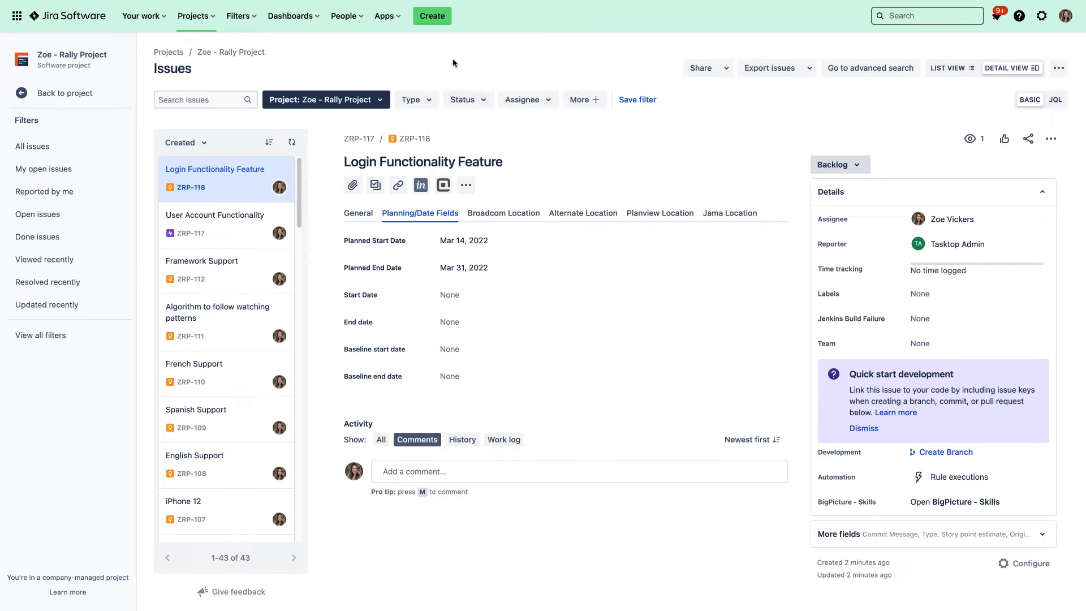
Start a Critical-priority Story with the summary "As a user I want to be able to create a username and password for my account".
left_click(425, 22)
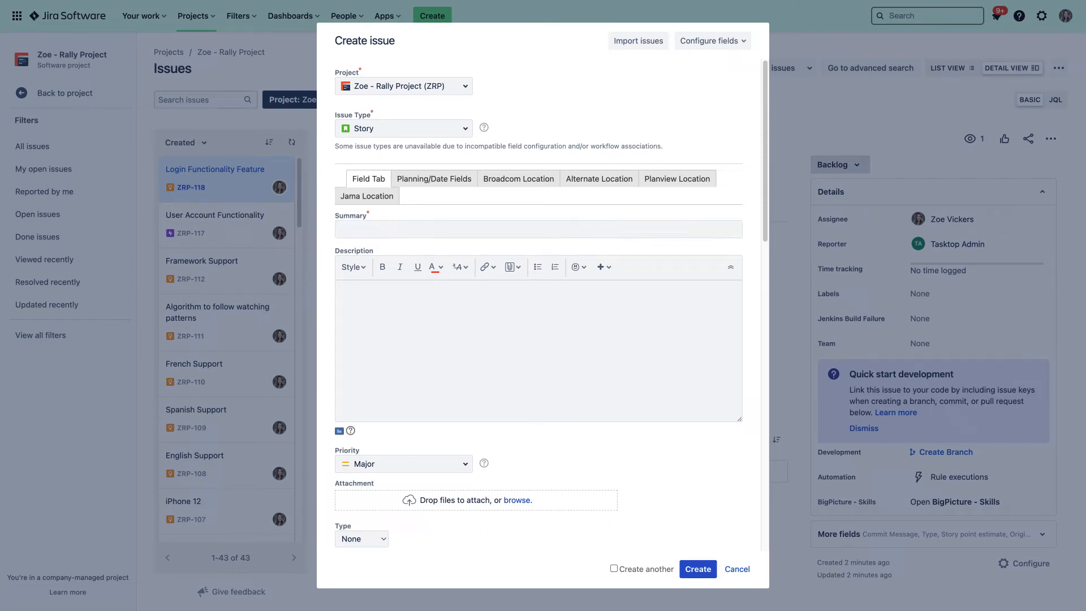
left_click(439, 228)
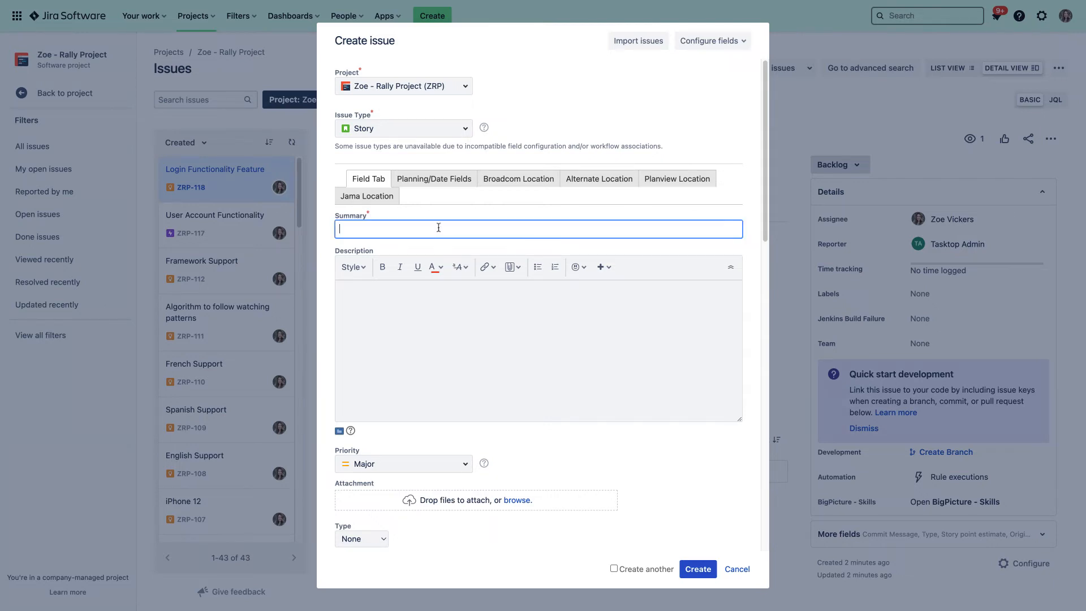
key("ctrl+v")
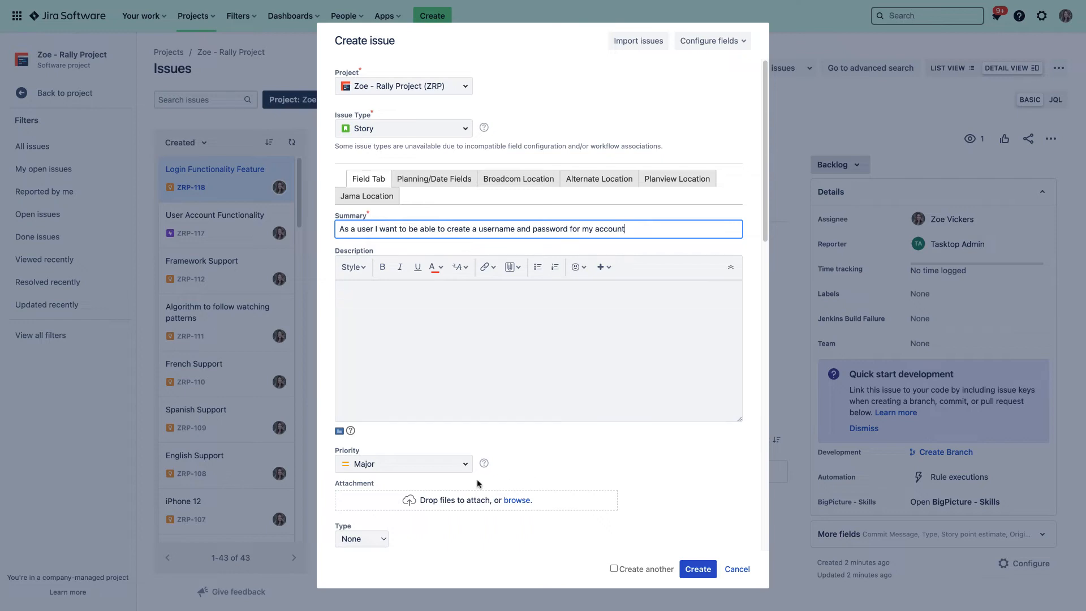
left_click(461, 464)
left_click(376, 507)
Link the new story as Child of ZRP-118, the Login Functionality Feature, and create it.
scroll(508, 476, "down", 2)
scroll(508, 476, "down", 5)
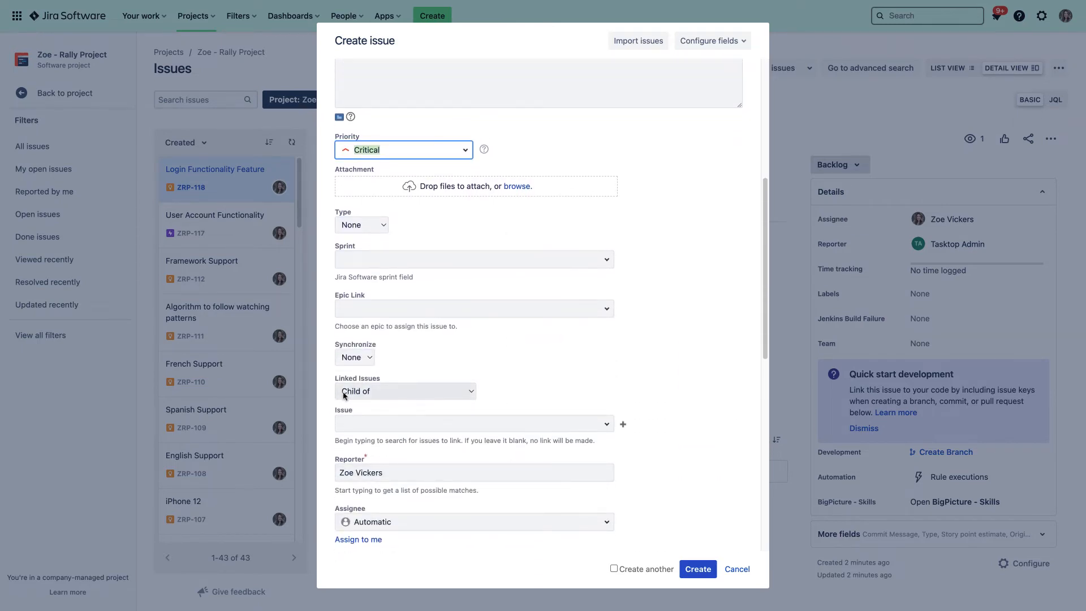
left_click(392, 424)
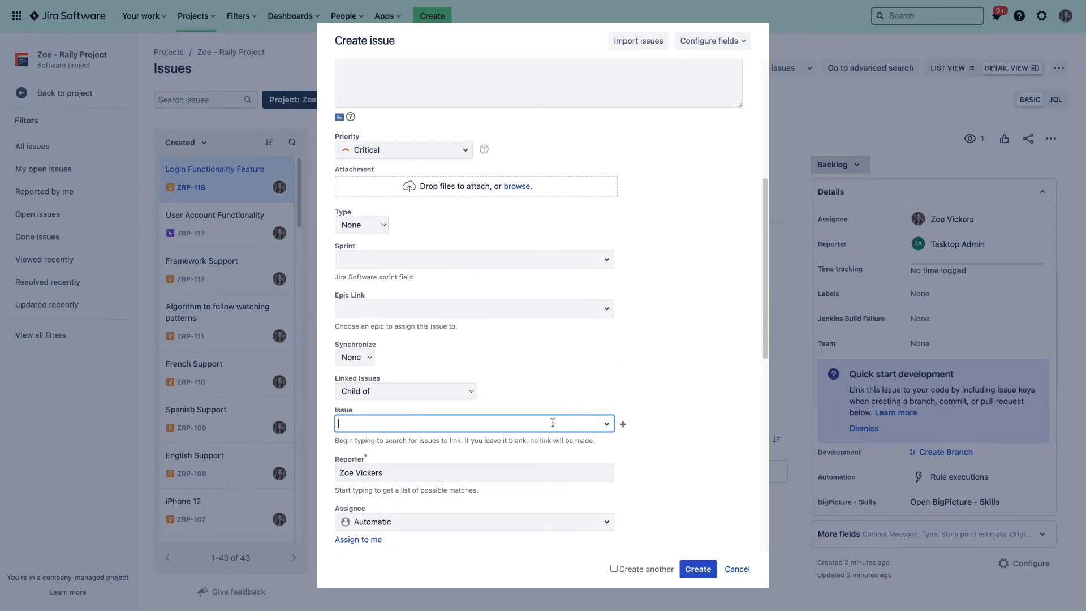
left_click(606, 424)
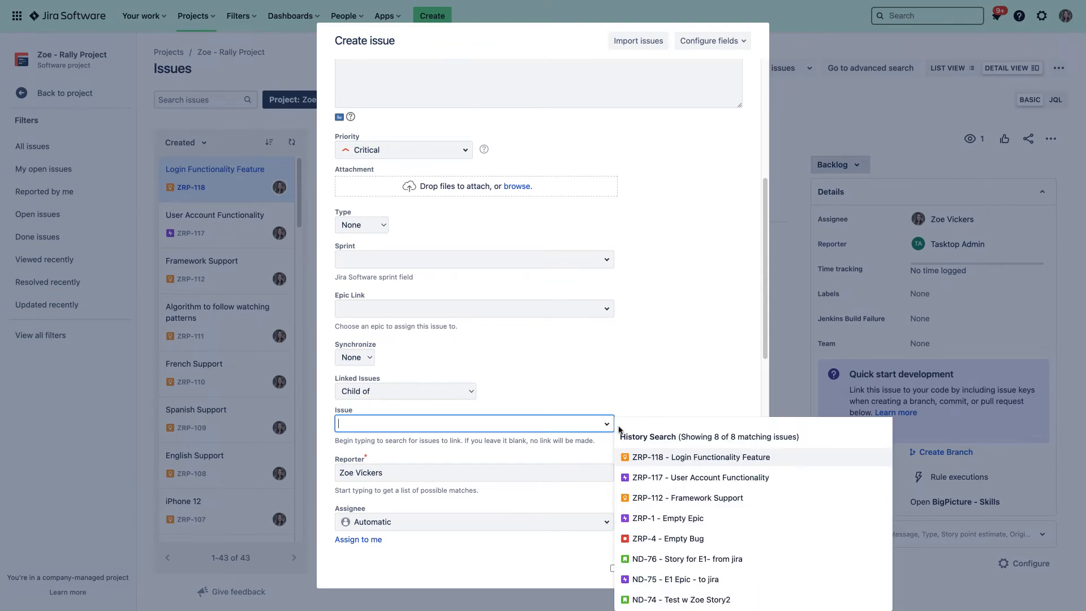
left_click(726, 461)
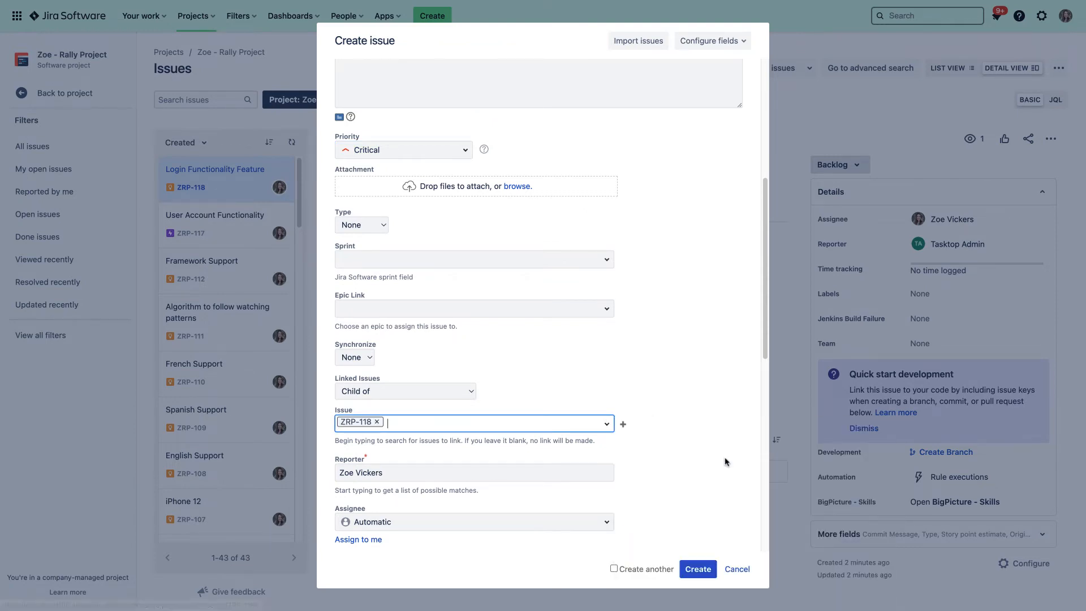
scroll(696, 447, "down", 2)
scroll(697, 448, "down", 5)
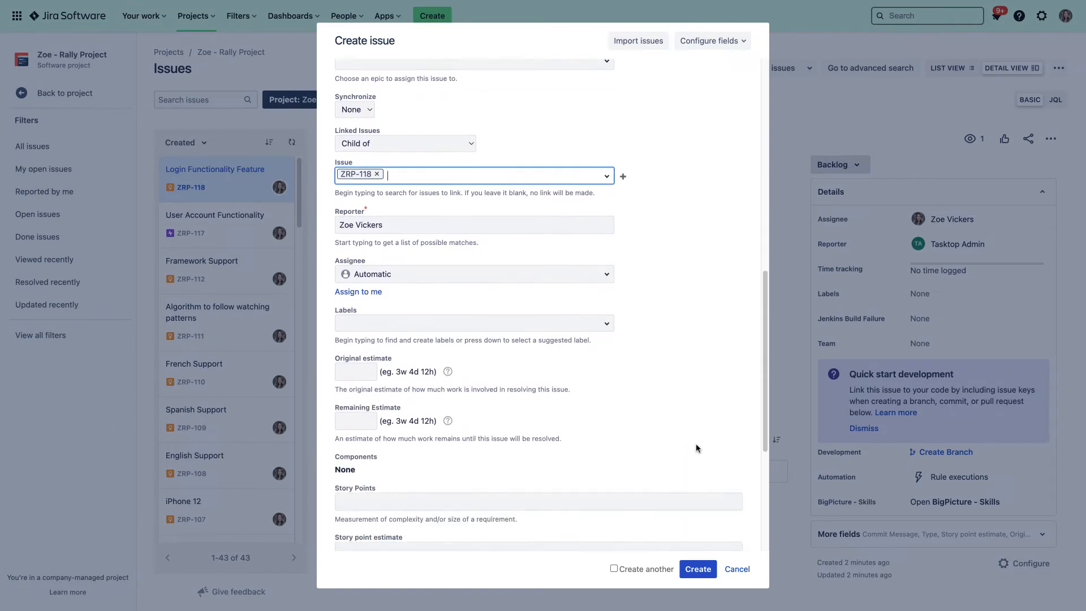
left_click(700, 568)
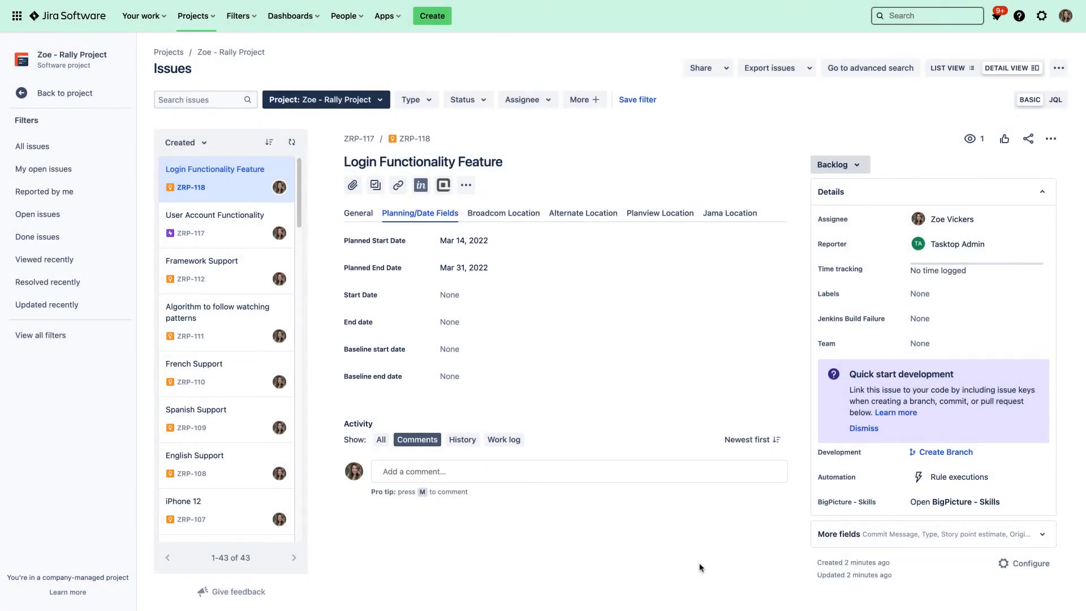
Refresh the Jira issue list and open the newly created username and password story.
left_click(292, 142)
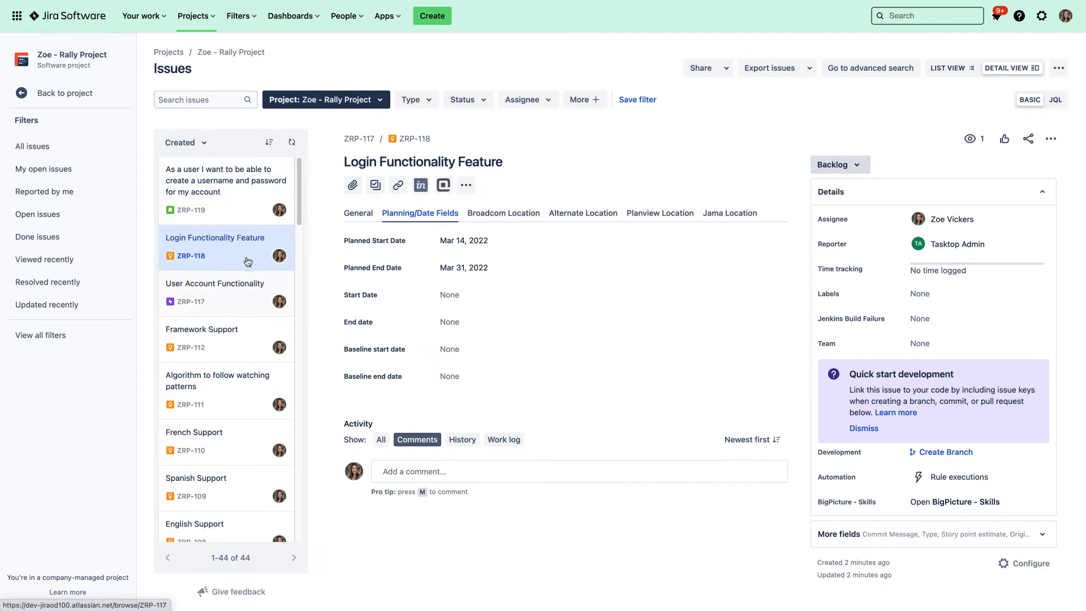
left_click(252, 211)
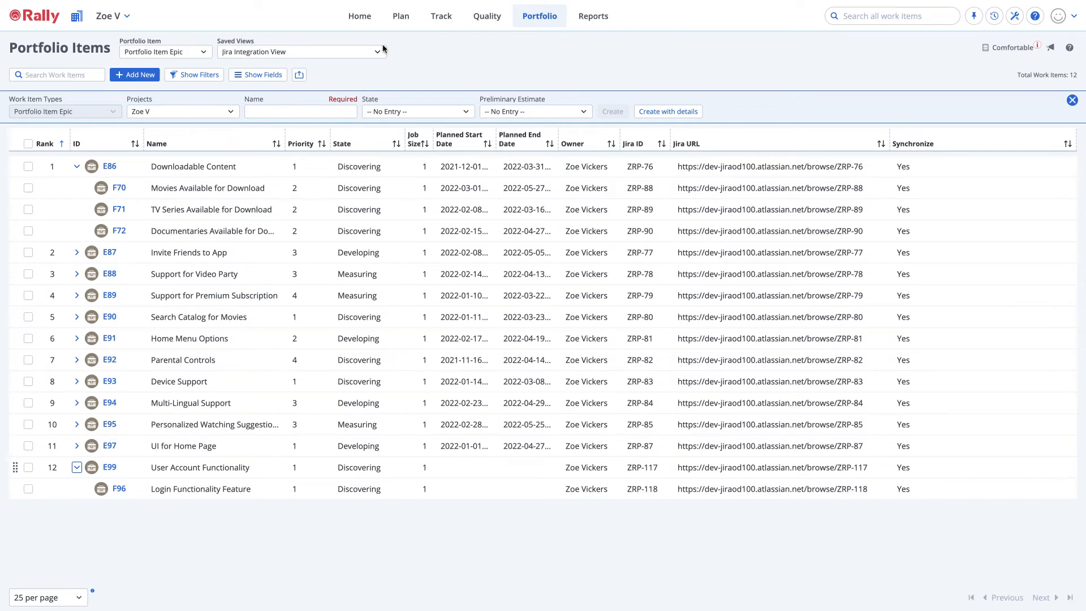
Switch to Rally, open the Backlog, and widen the Name column to fit the new story's full name.
left_click(403, 17)
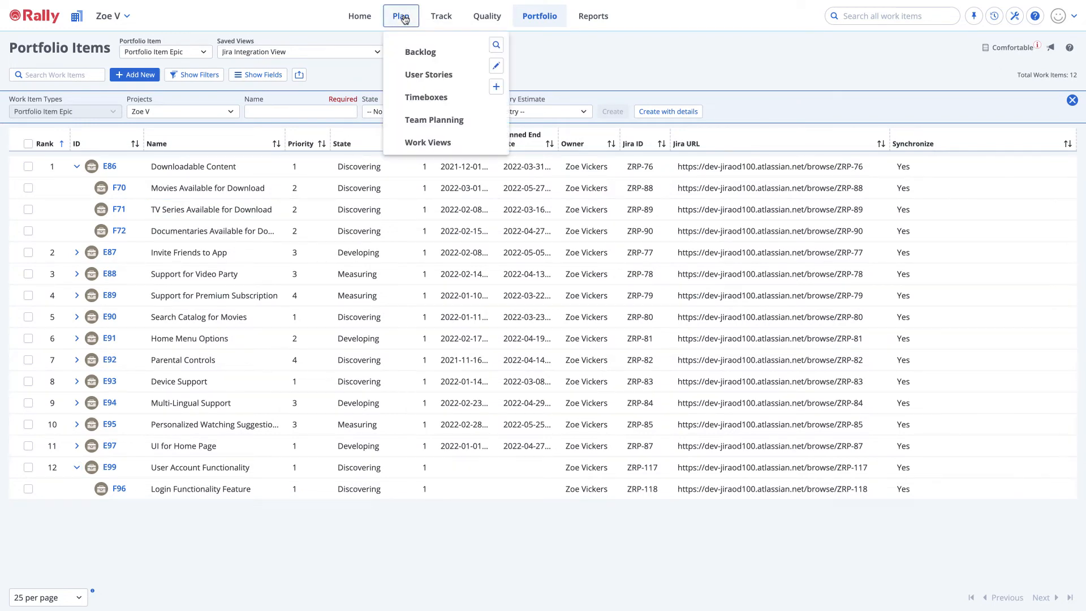
left_click(417, 51)
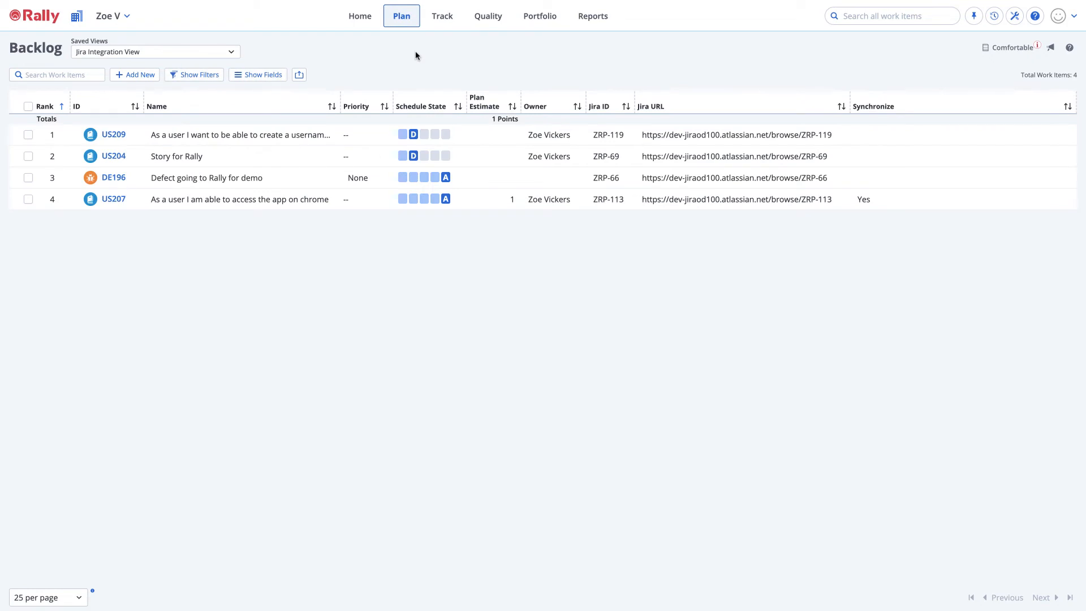
left_click(341, 101)
left_click_drag(341, 96, 456, 109)
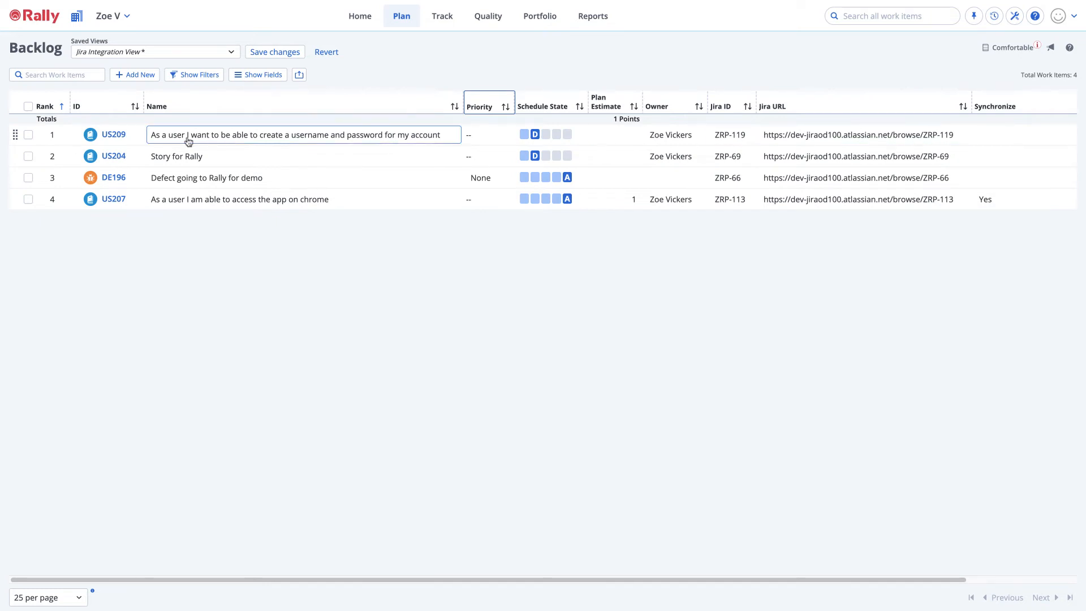
Set the new story's description to "This user story will create the functionality of entering in a custom userame and password" and save.
left_click(110, 137)
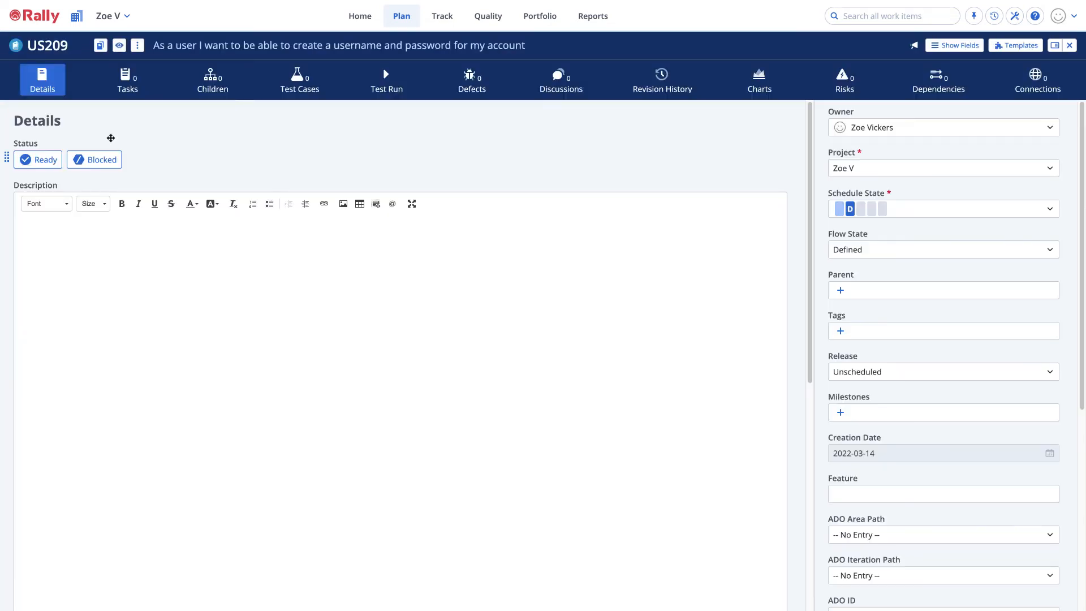
left_click(127, 260)
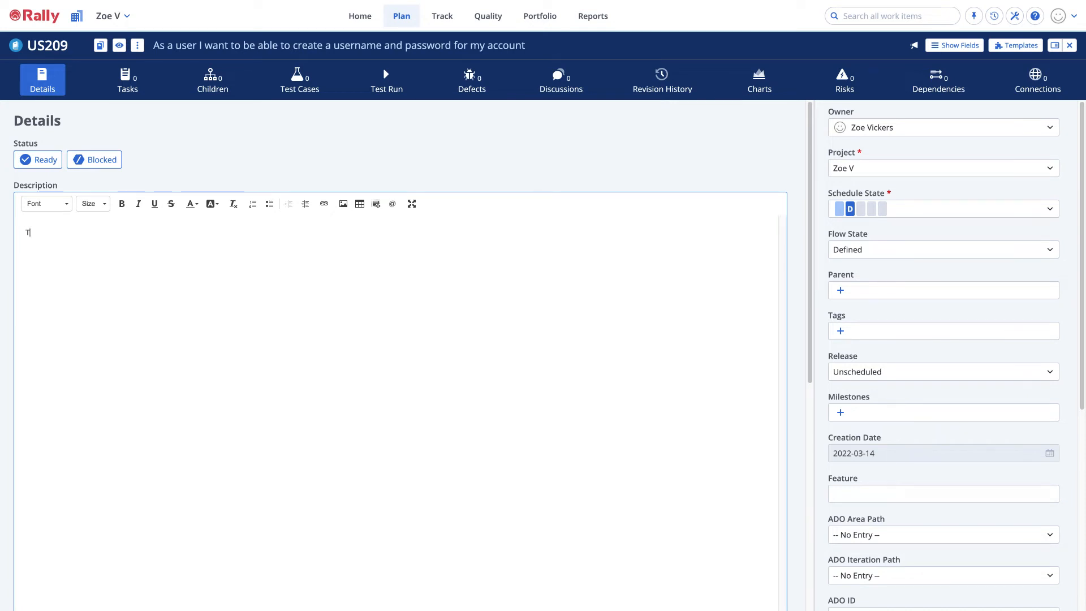
type("This user story will create the functionality o")
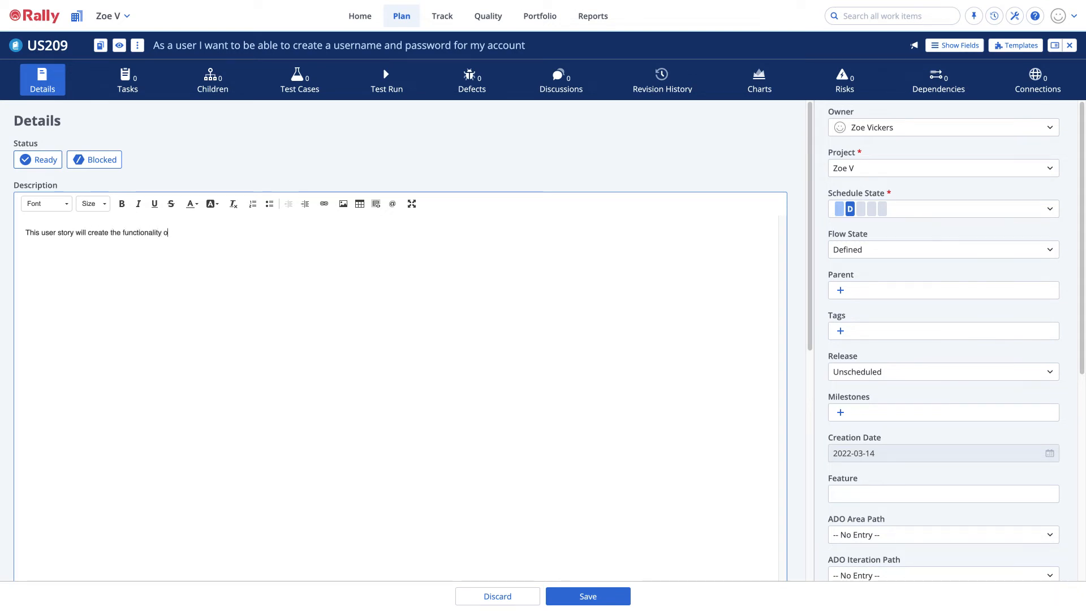
type("f entering in a custom userame and password")
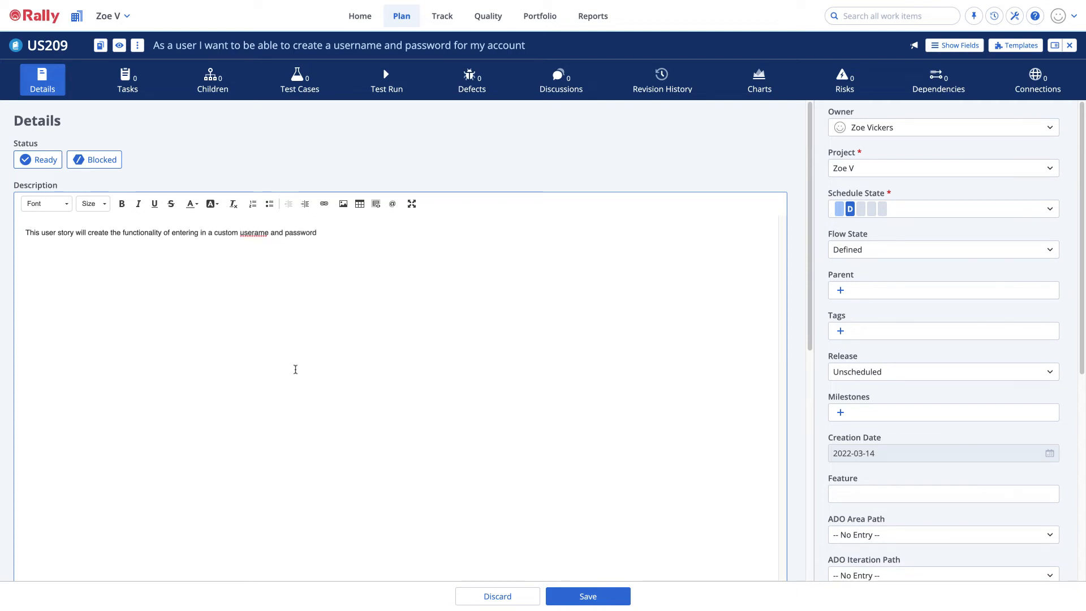
scroll(293, 368, "down", 8)
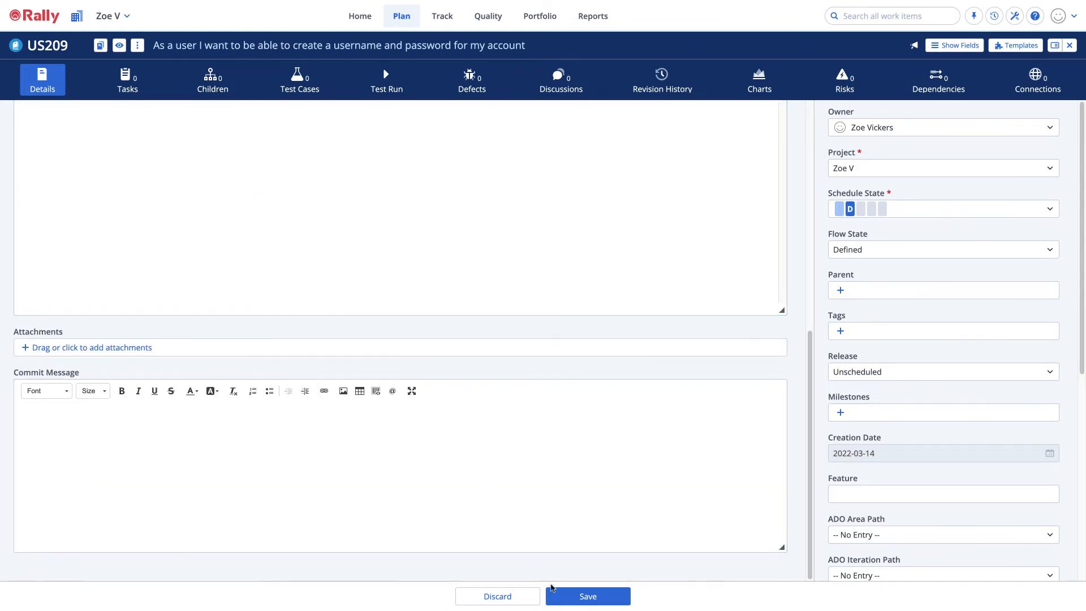
left_click(560, 595)
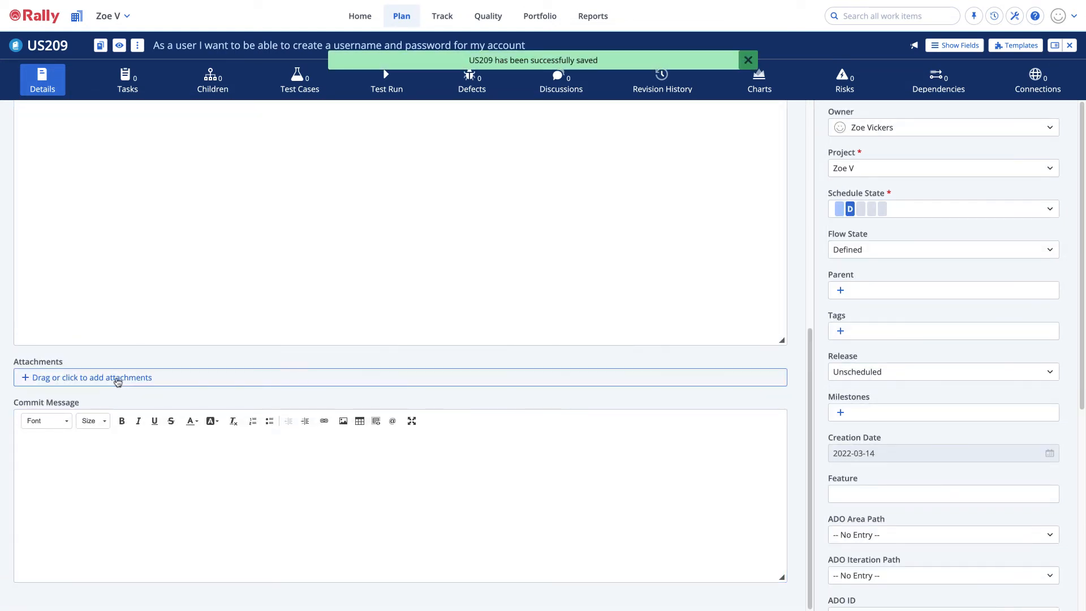
Attach the Desktop file "Screen Shot 2022-03-14 at 7.48.41 PM.png" to the user story and save it.
left_click(116, 379)
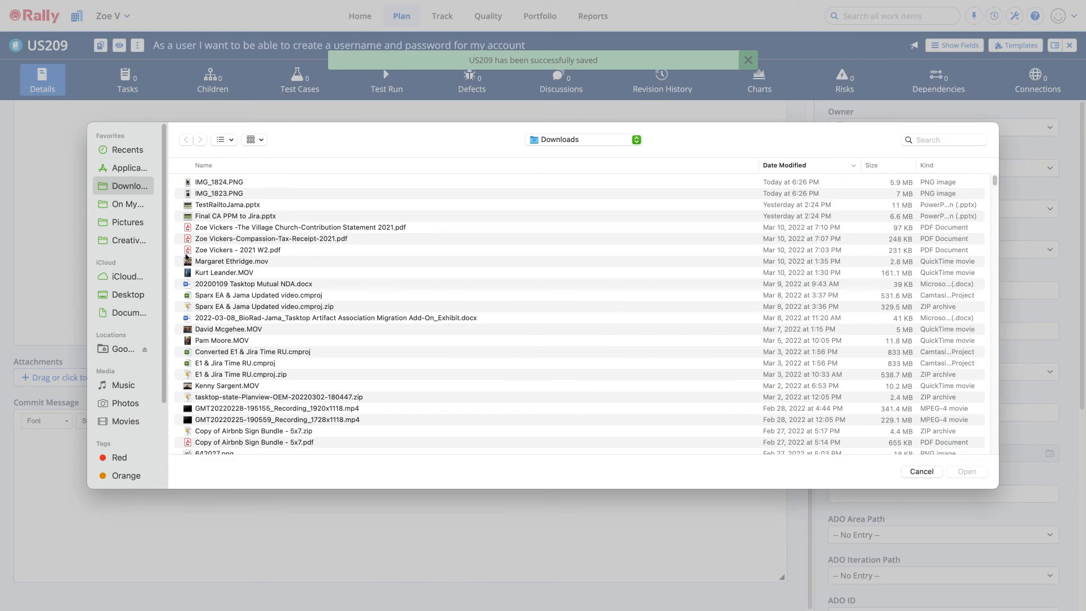
left_click(127, 295)
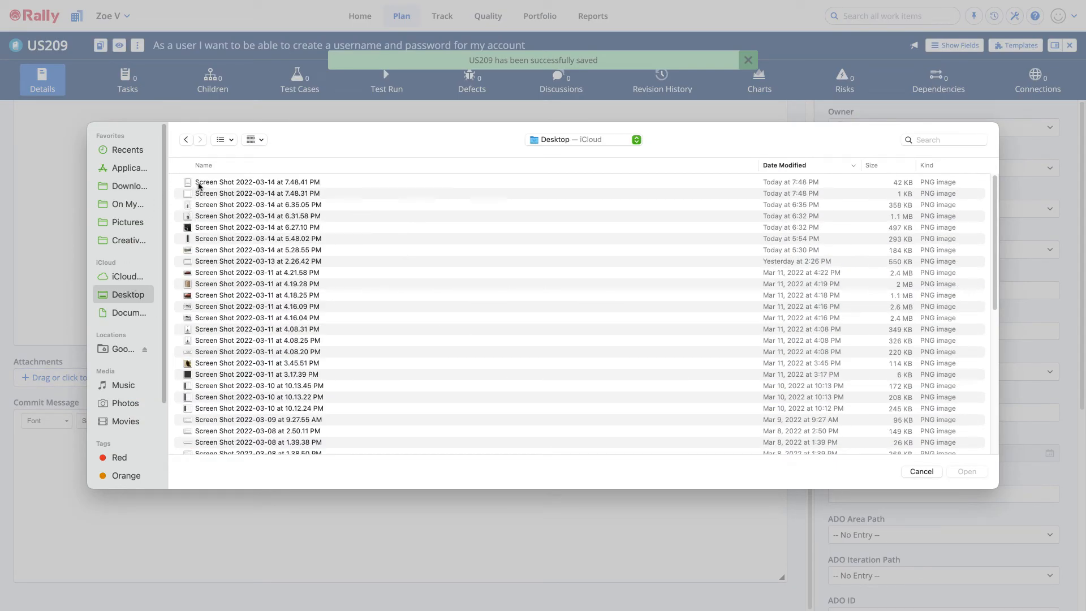
left_click(200, 184)
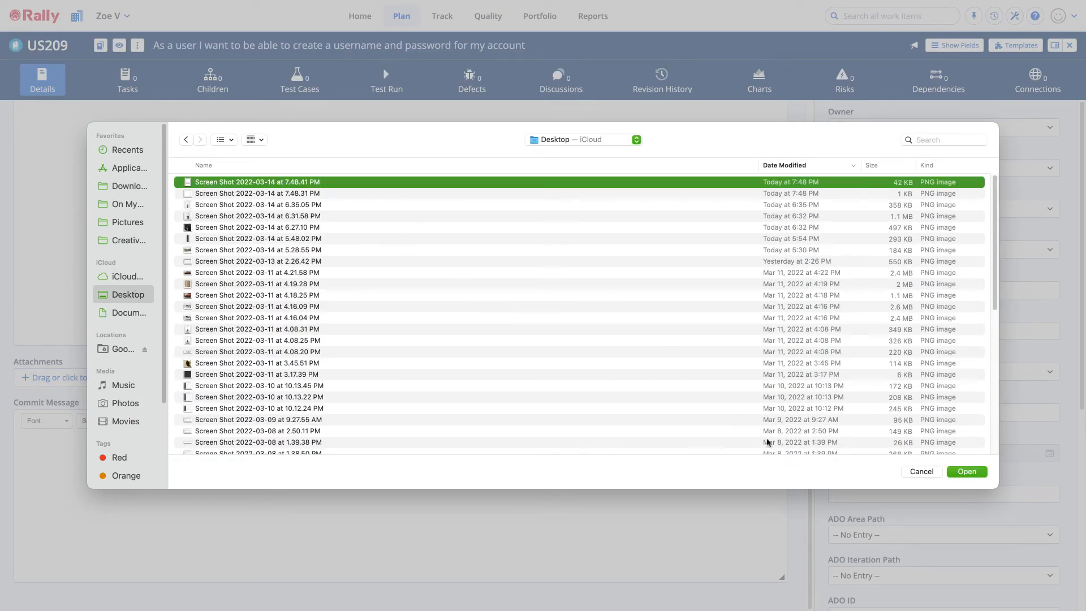
left_click(967, 471)
left_click(588, 595)
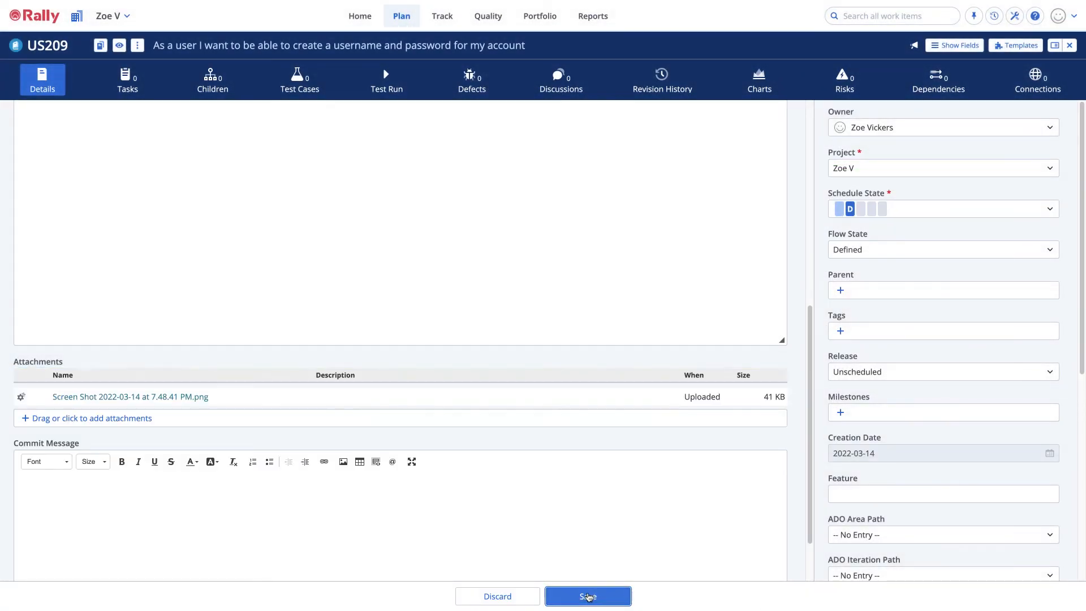
Post "hey jira team - take a look at the mockup of this story!" in the user story's discussions.
left_click(559, 93)
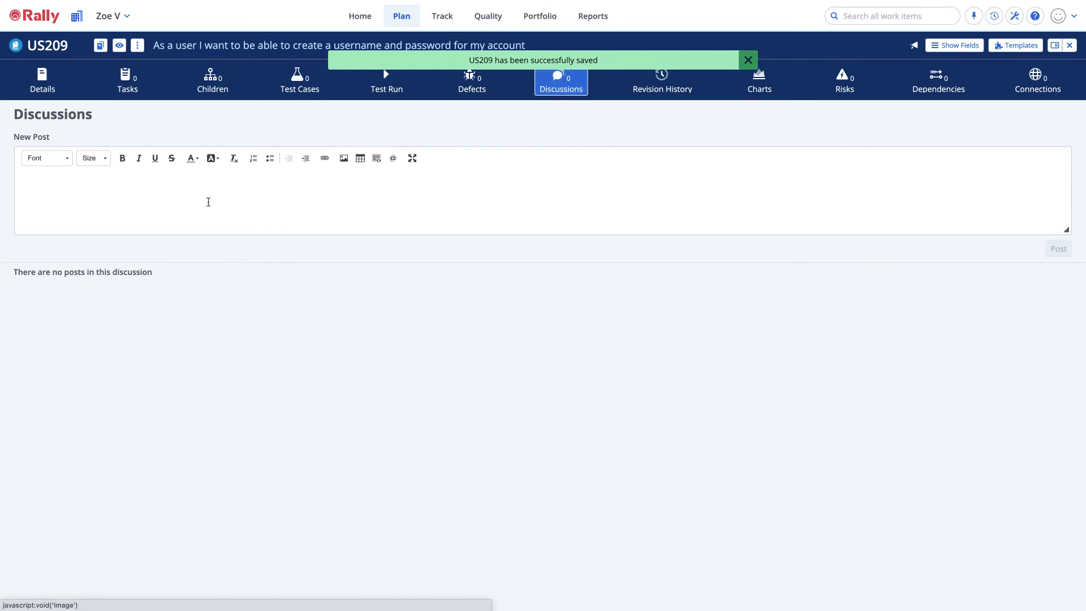
left_click(172, 204)
type("hey jira team - take a look at the")
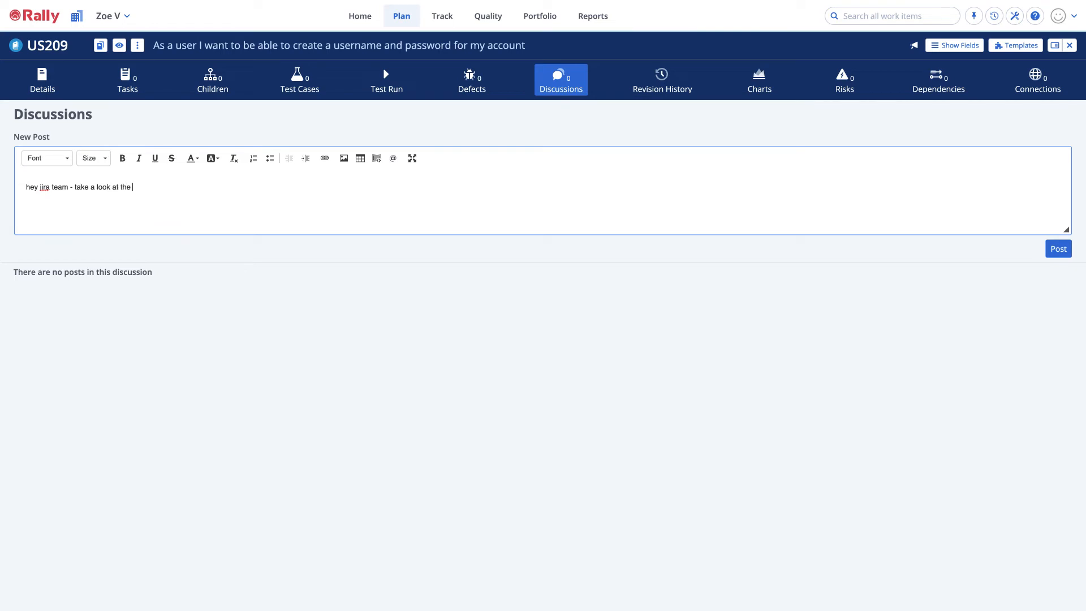
type(" mockup of this story!")
left_click(1051, 249)
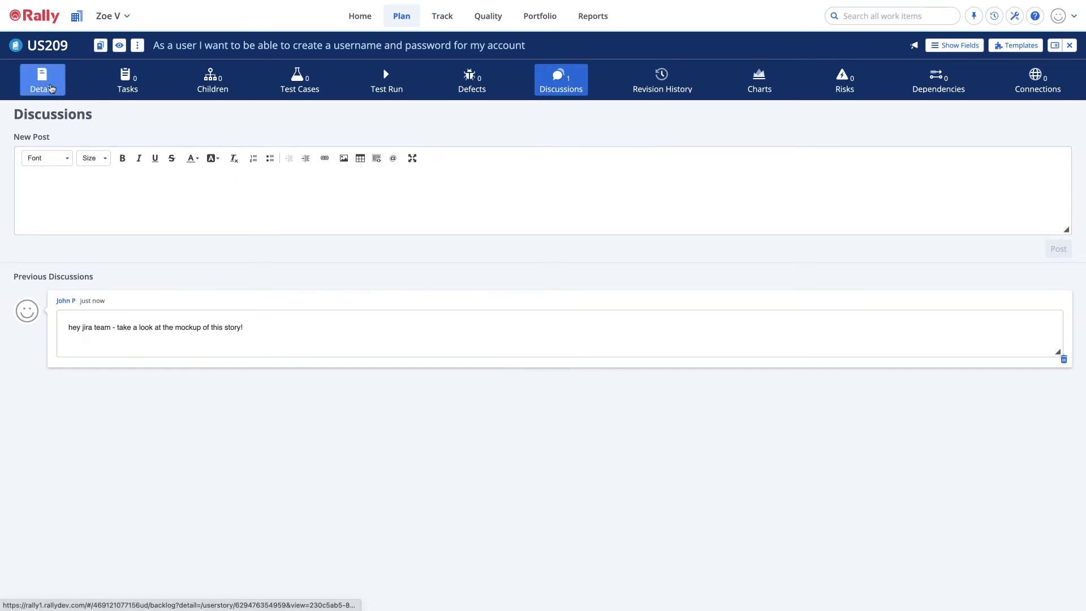
Set the user story's Schedule State to In-Progress in its details and save.
left_click(51, 88)
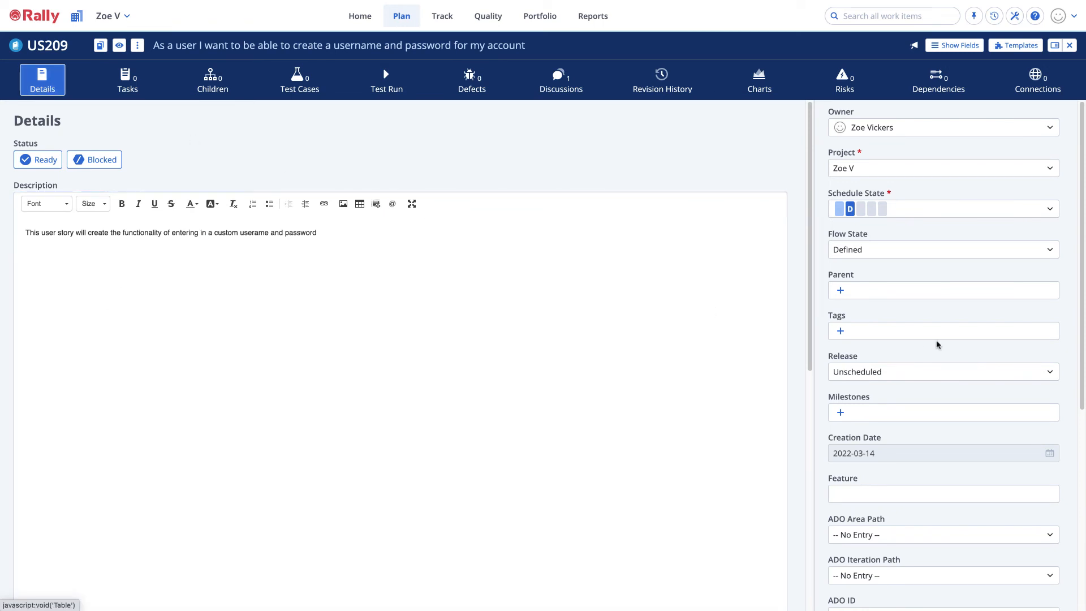
left_click(1037, 211)
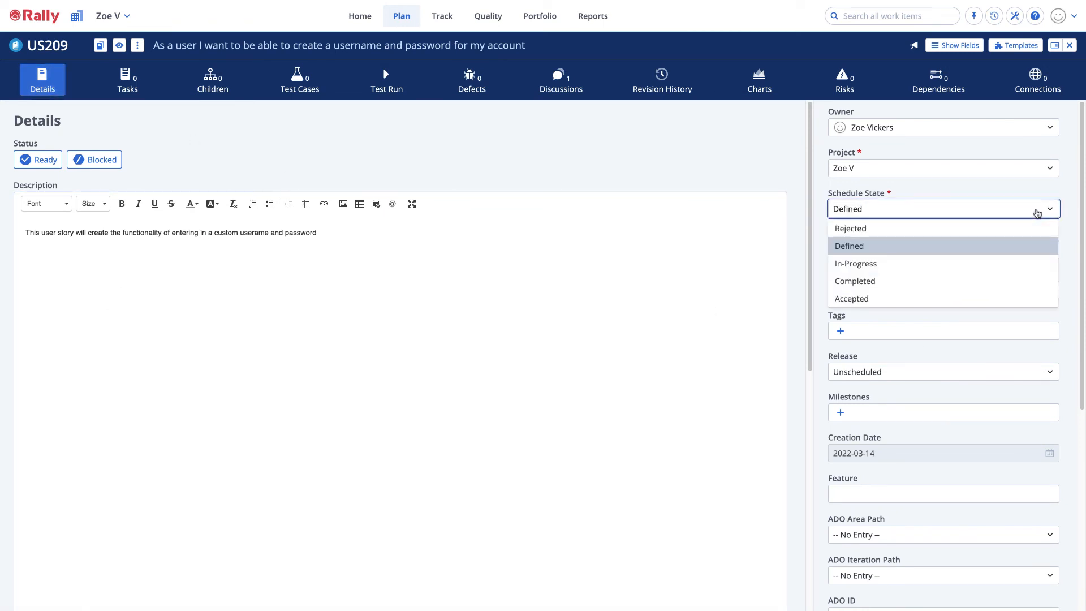
left_click(873, 265)
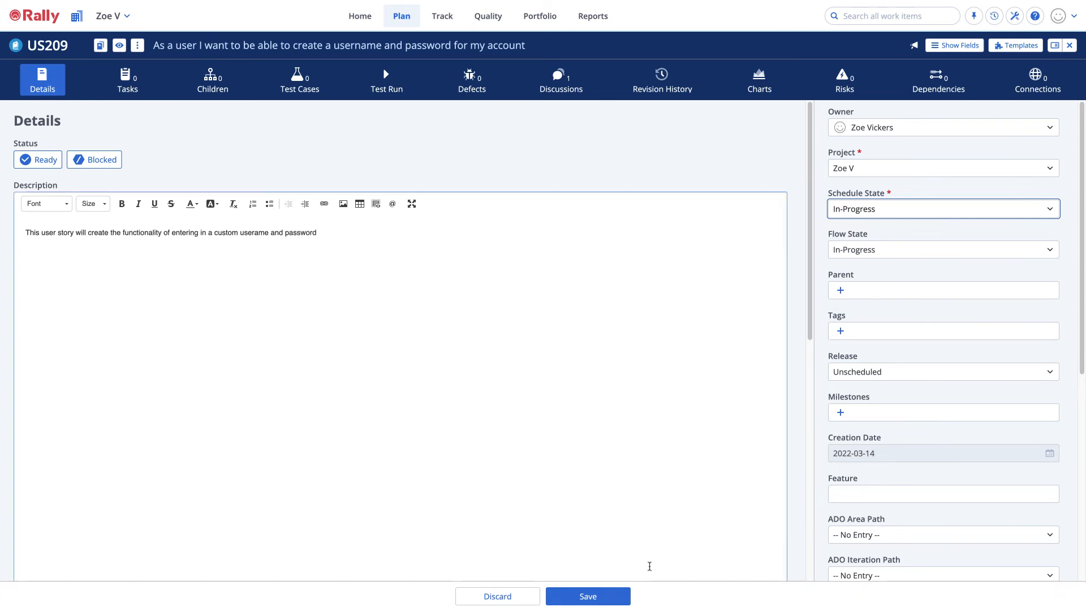
left_click(605, 597)
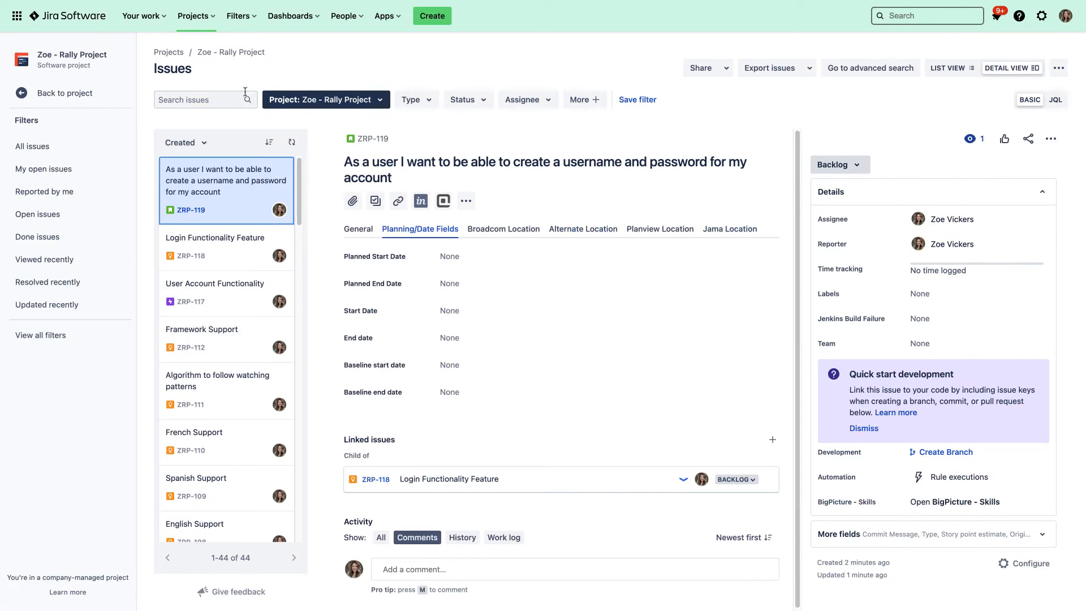
Switch to Jira, reload the username and password story, and display its General fields.
left_click(251, 258)
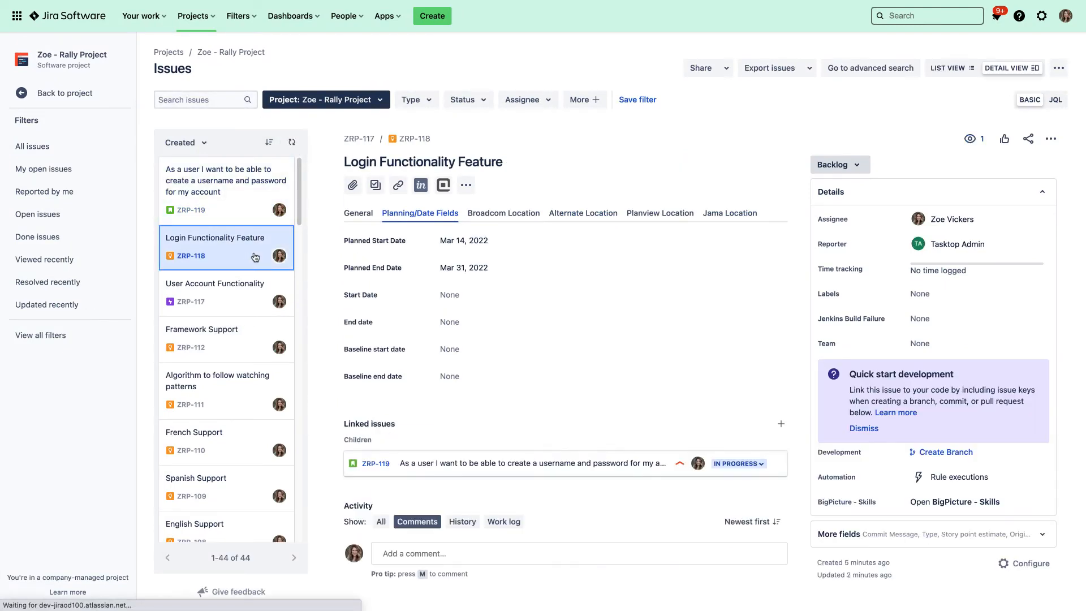
left_click(249, 210)
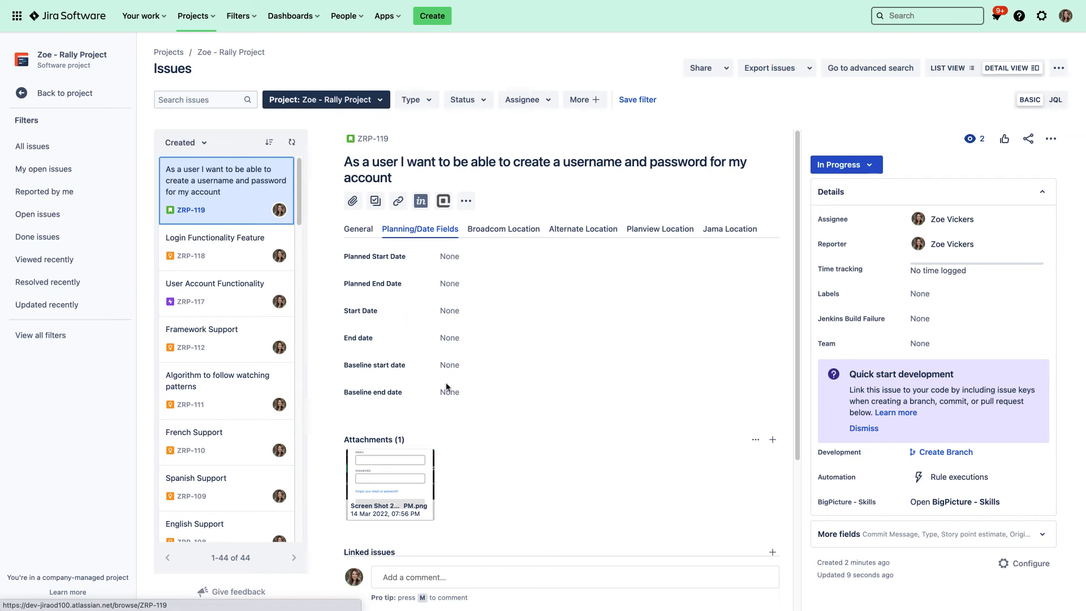
left_click(360, 230)
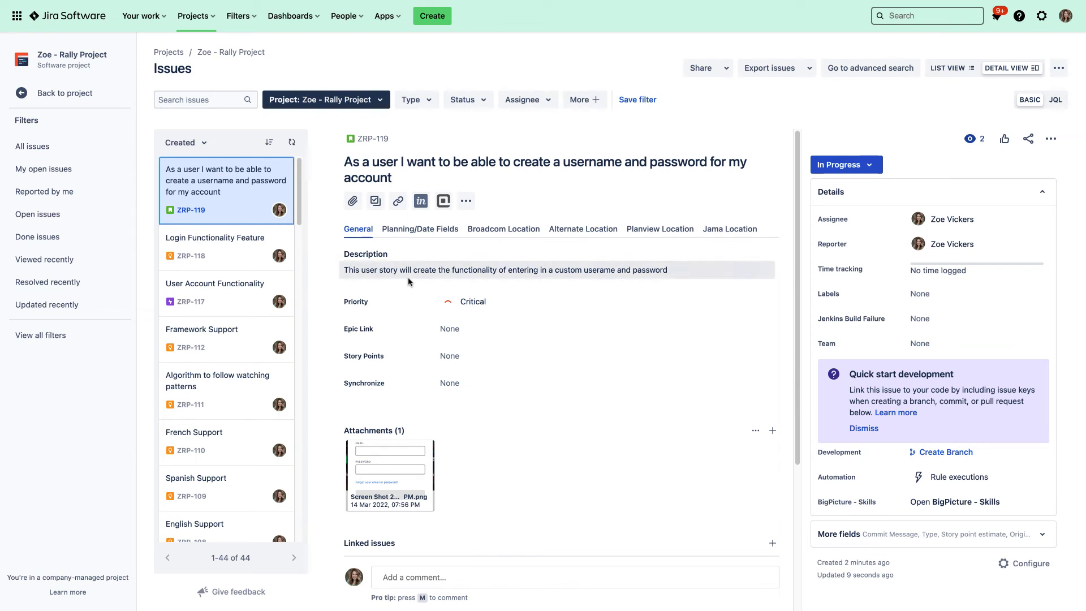
Preview the screenshot attached to the Jira story, and close the preview.
scroll(409, 281, "down", 3)
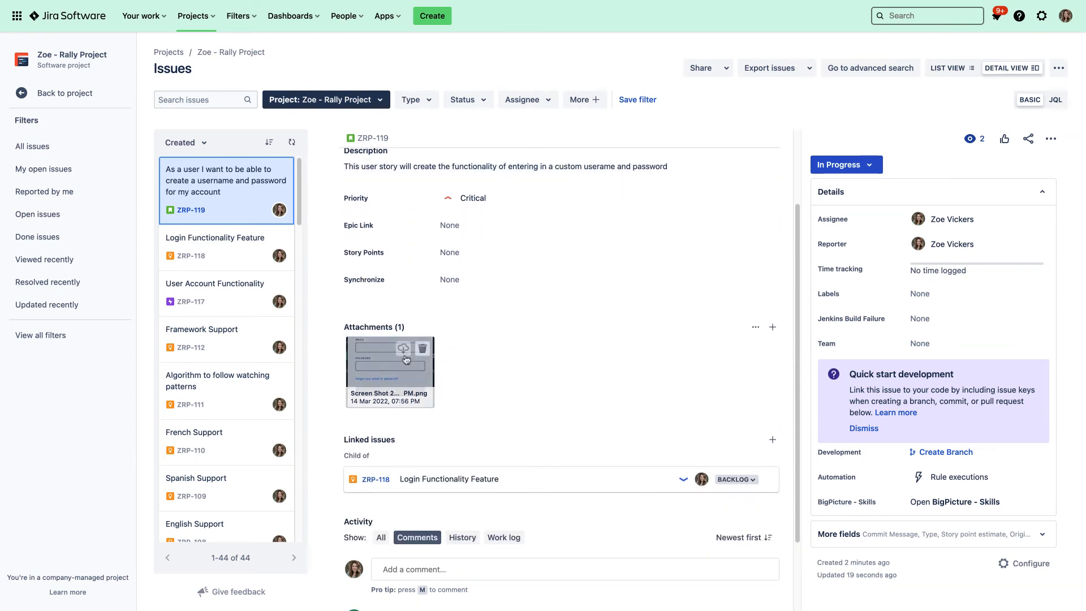
left_click(399, 372)
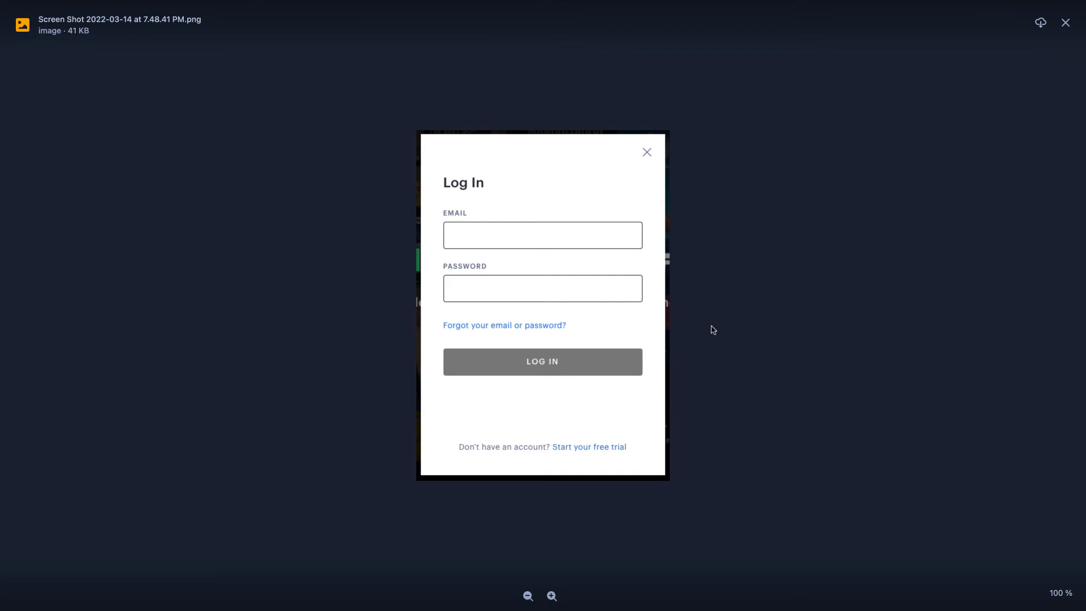
left_click(1071, 30)
Add the comment "Yes rally team - this is what I am looking for" to the Jira story and save it.
scroll(586, 348, "down", 2)
scroll(585, 349, "down", 1)
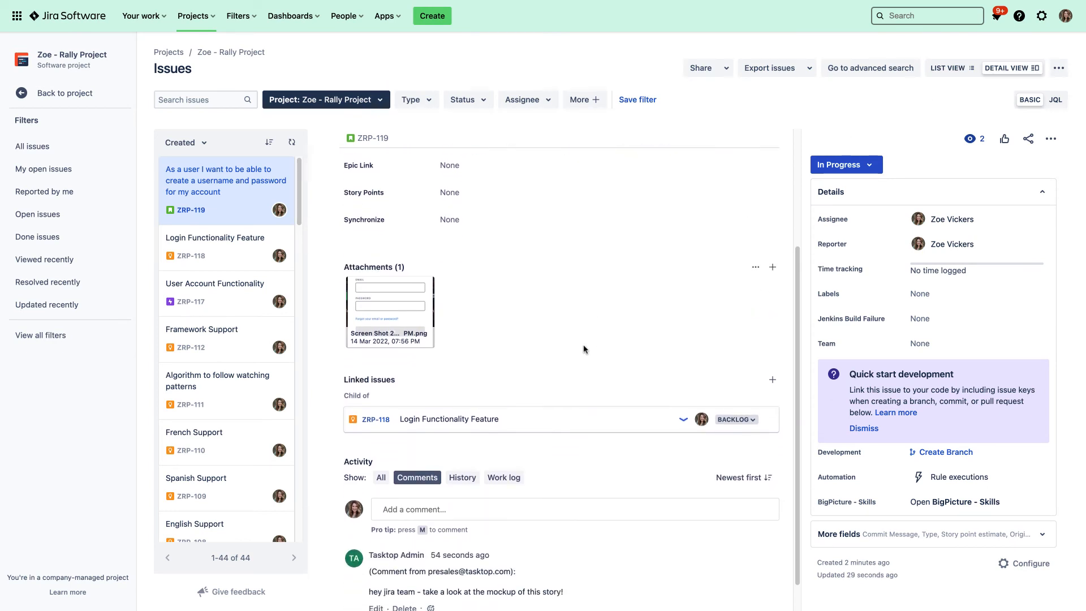
scroll(585, 349, "down", 1)
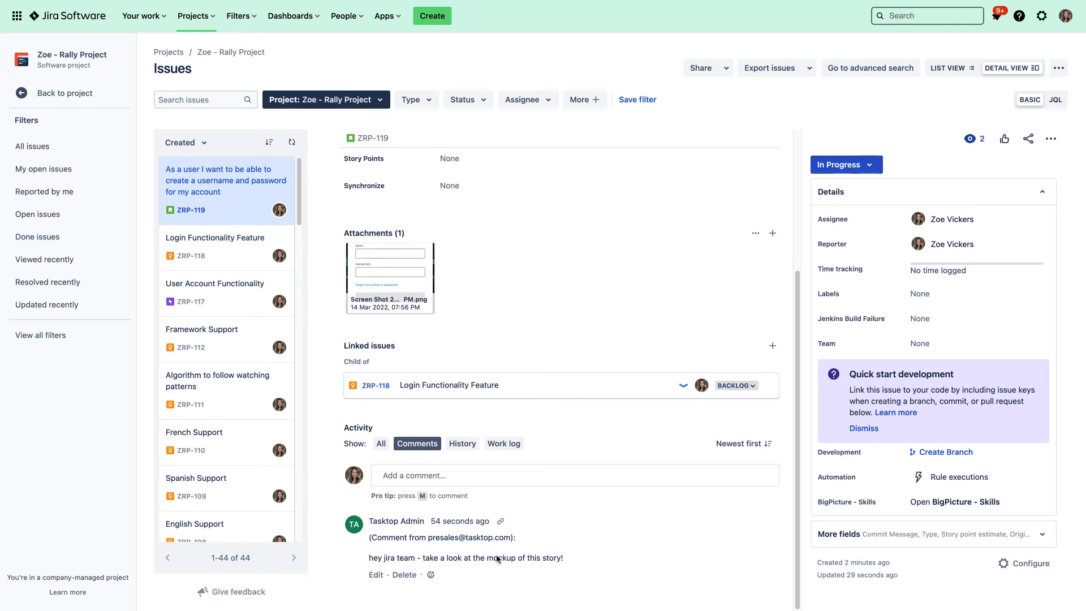
left_click(433, 480)
type("Yes")
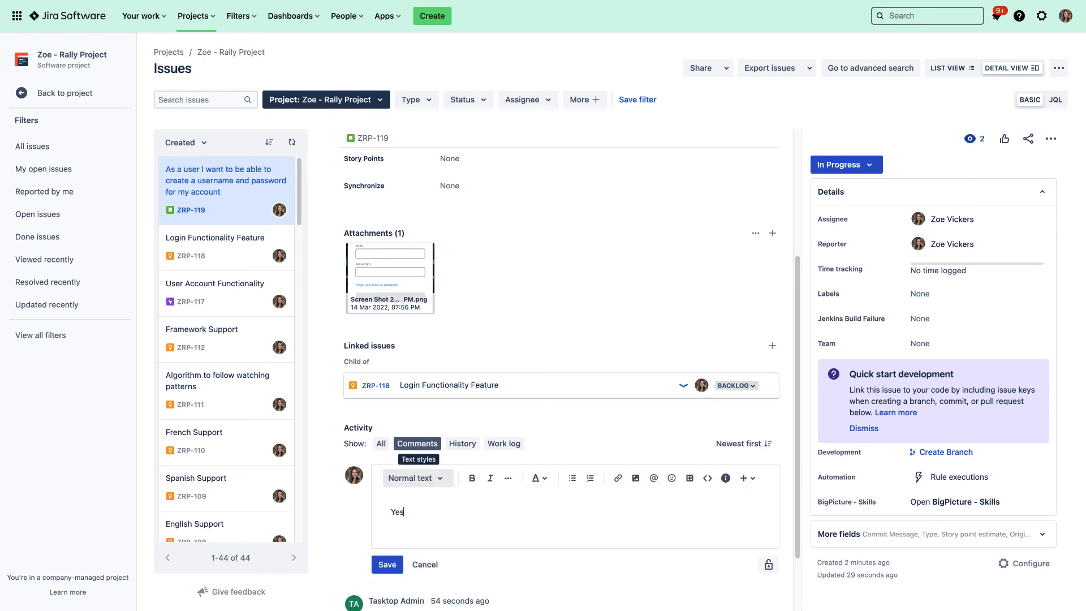
type(" rally team - this 8is what I am")
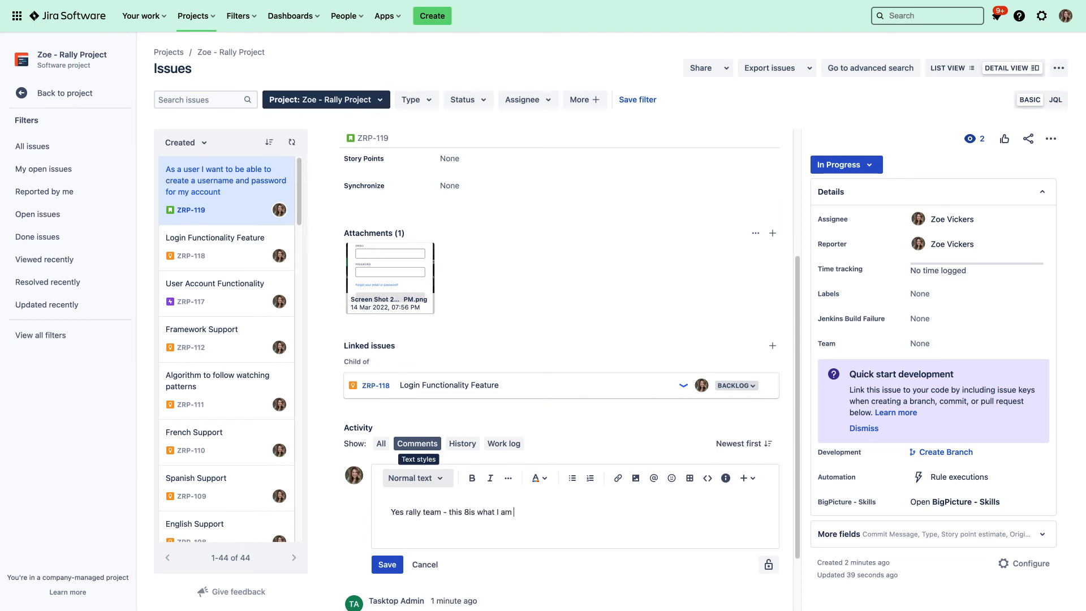
type("r")
left_click(387, 564)
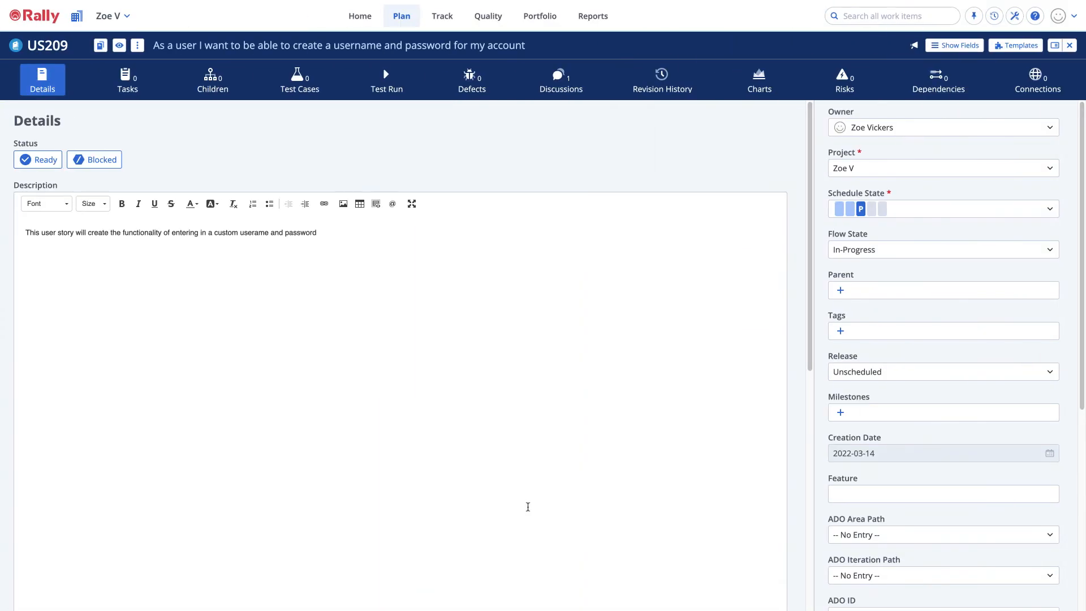
Switch to Rally, expand the User Account Functionality epic in the portfolio items, and open the Login Functionality Feature's user stories.
mouse_move(539, 17)
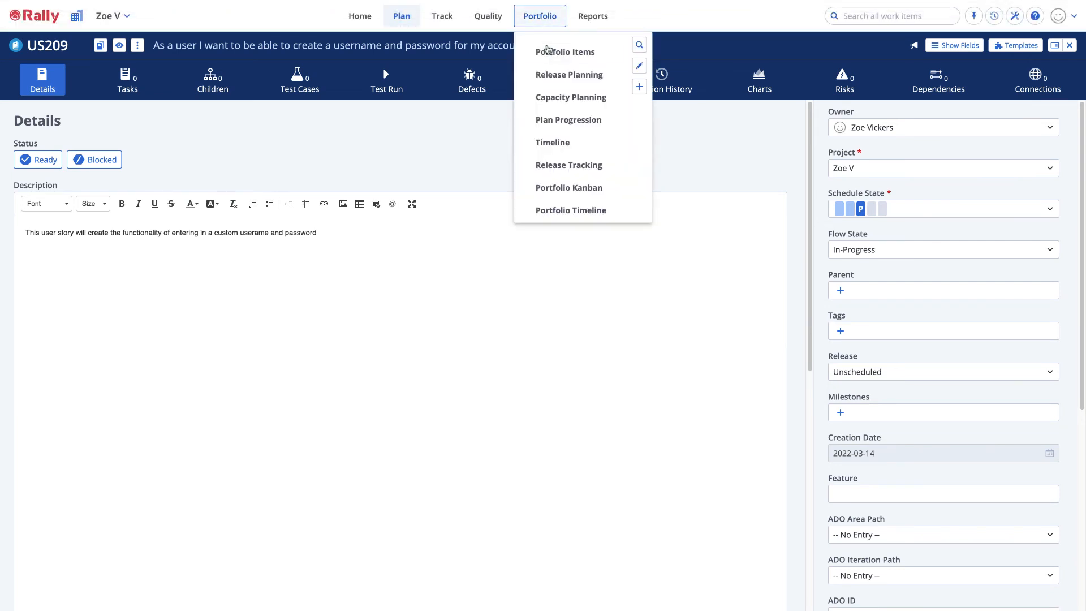
left_click(548, 50)
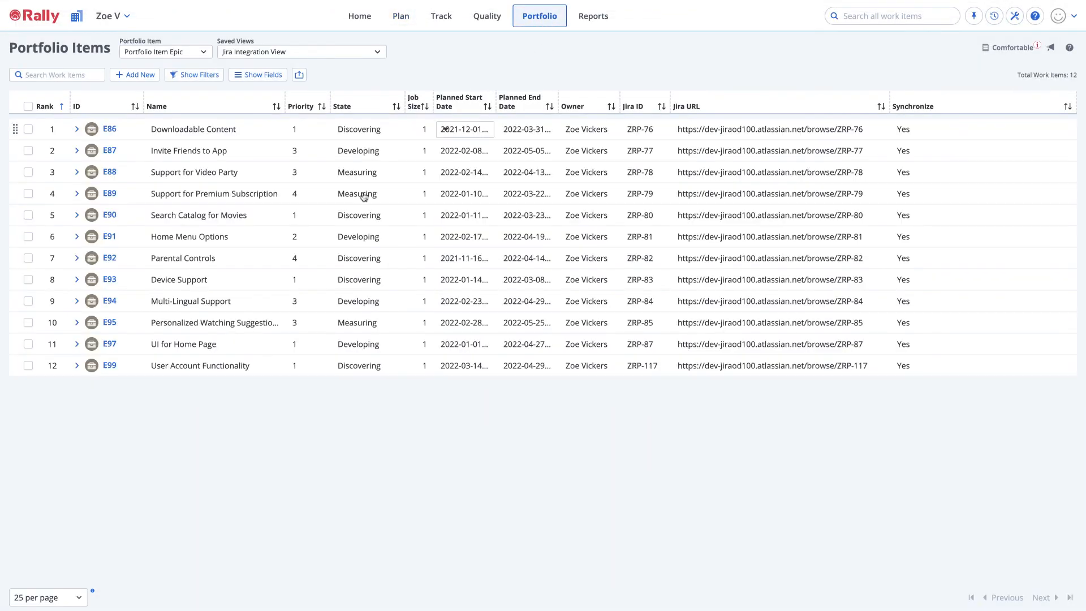
left_click(77, 366)
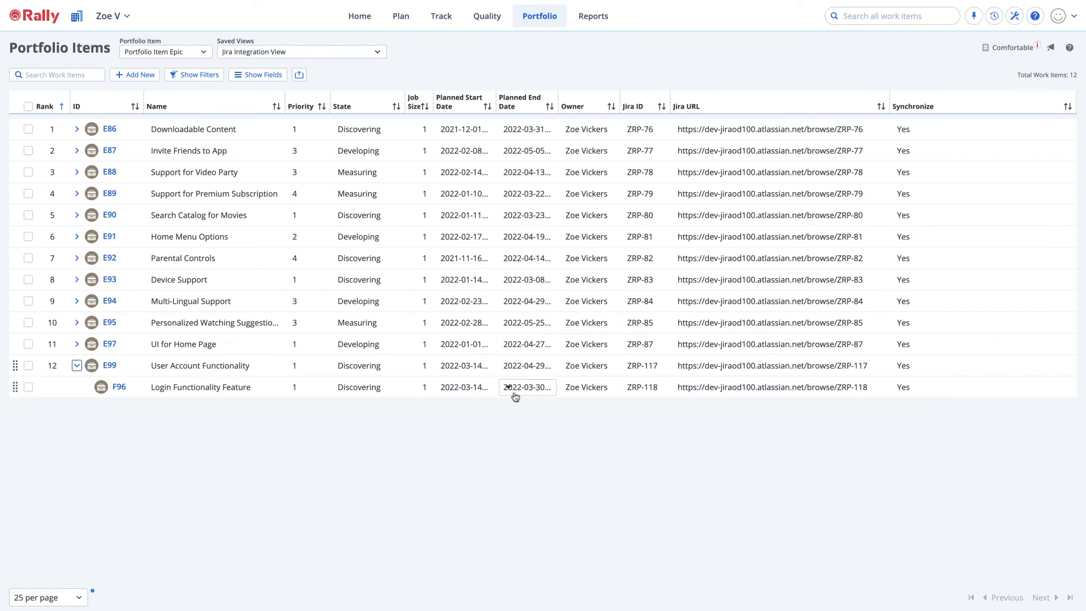
left_click(120, 387)
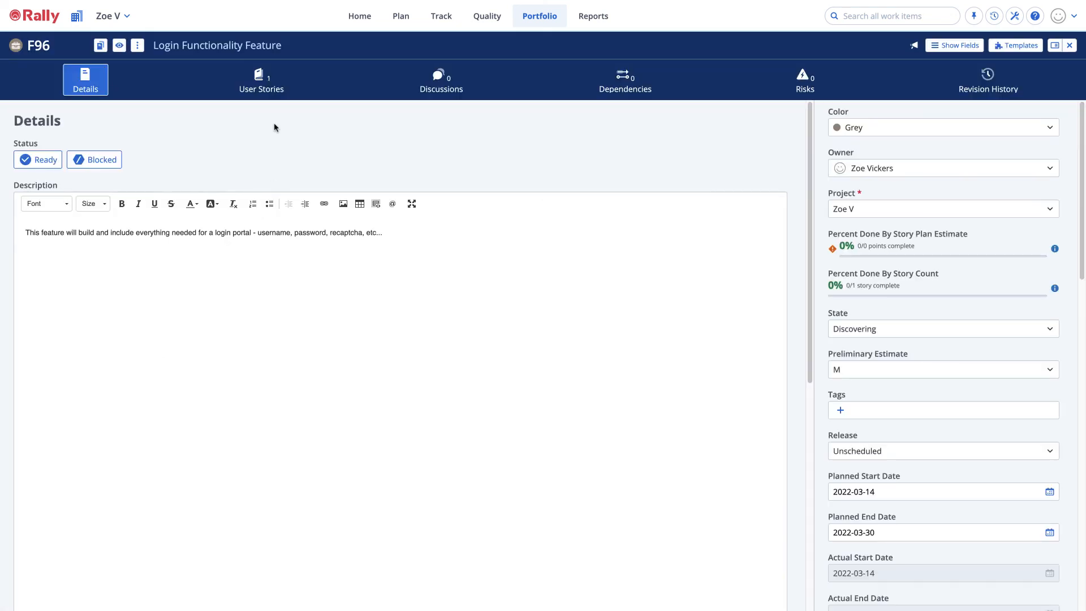
left_click(273, 90)
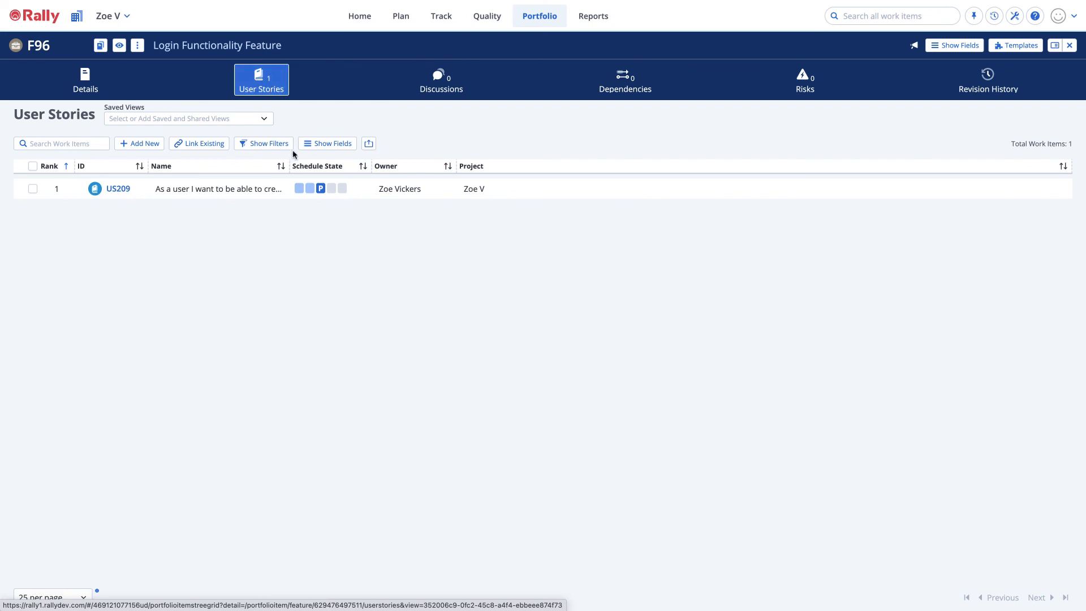
Widen the Name column to fit the story's full name, and open that story's discussions.
left_click_drag(288, 166, 538, 166)
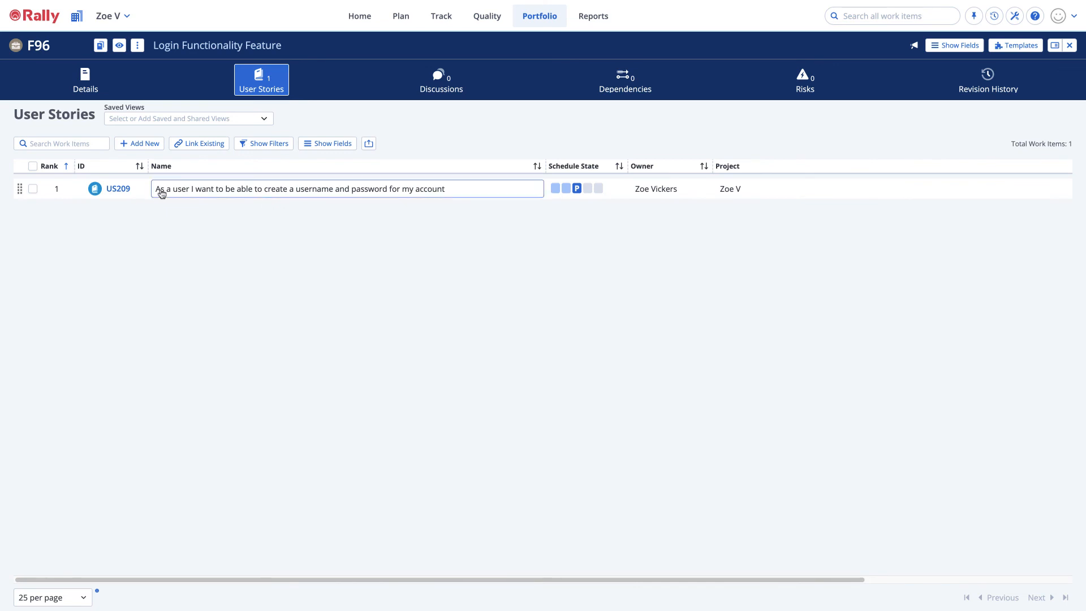
left_click(118, 188)
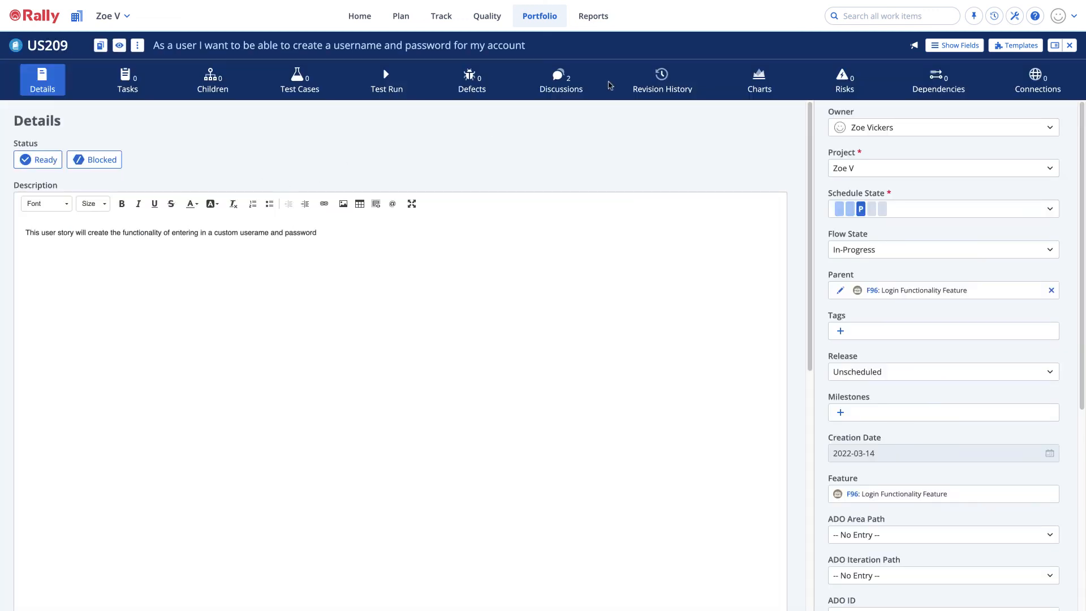
left_click(575, 84)
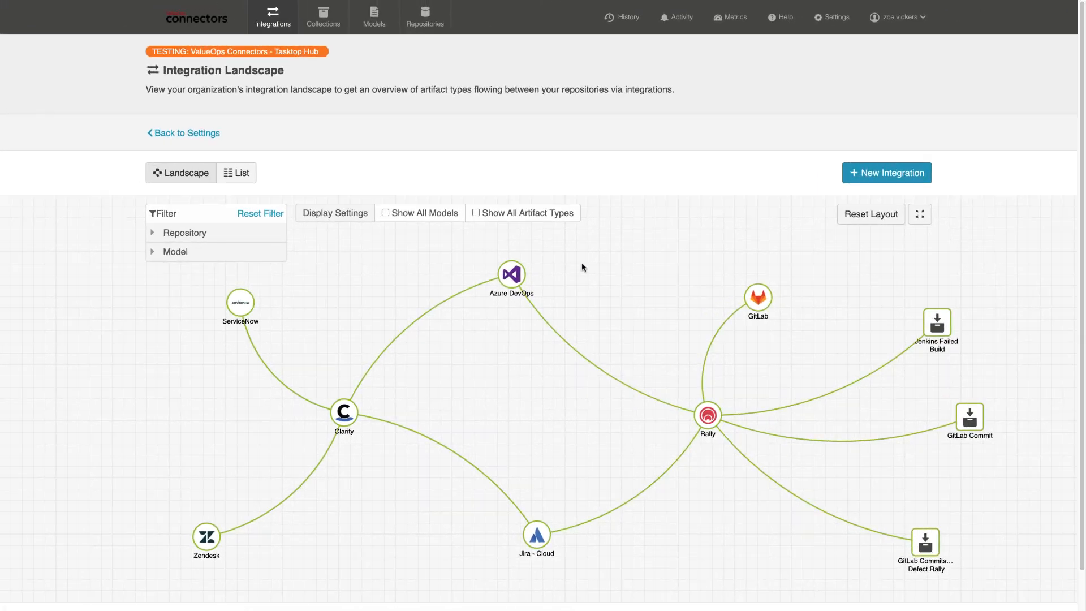
In ValueOps Connectors, show all artifact types on the integration landscape and open the field flow of "2. Rally - Portfolio Feature <=> Jira - Feature".
left_click(476, 214)
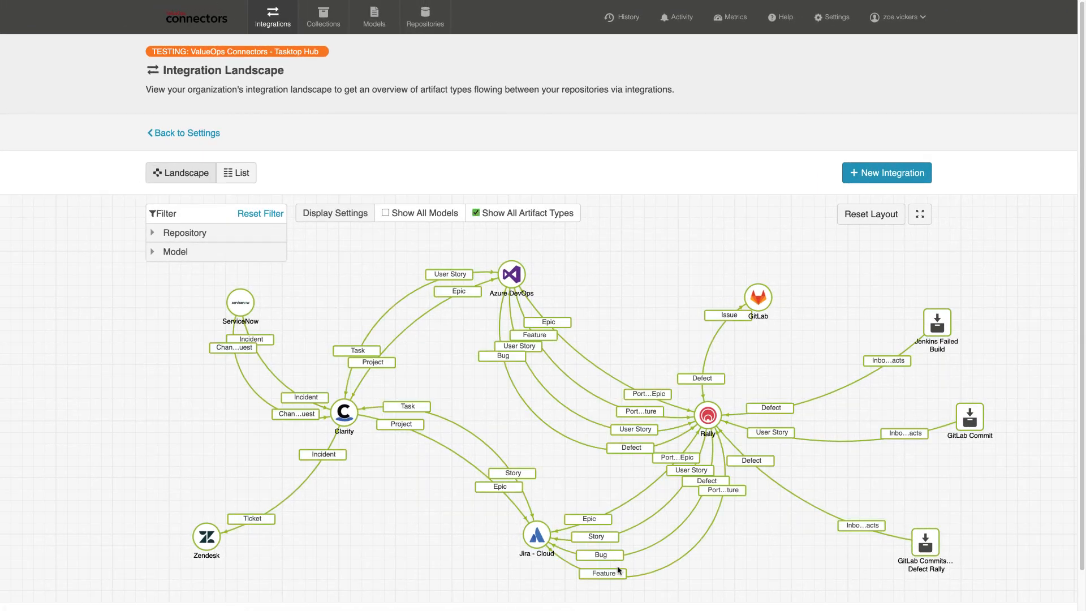
left_click(233, 172)
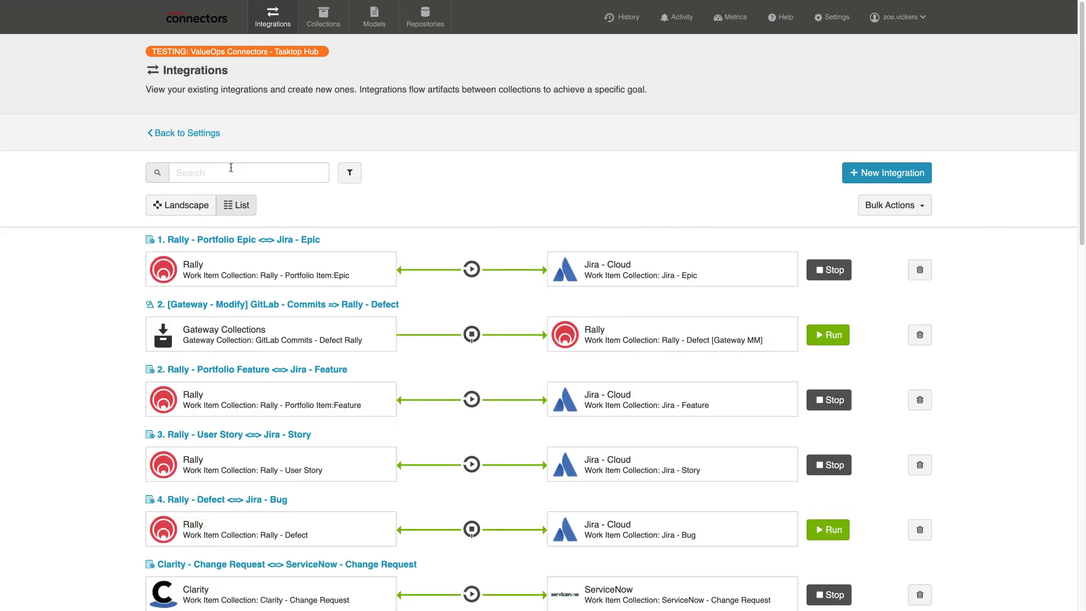
left_click(324, 374)
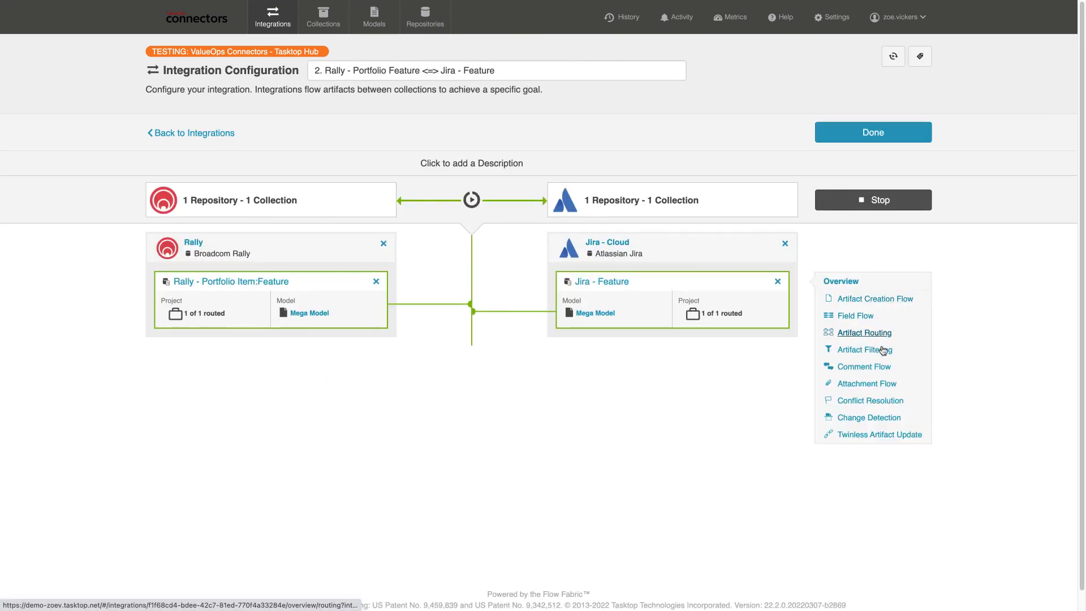
left_click(856, 315)
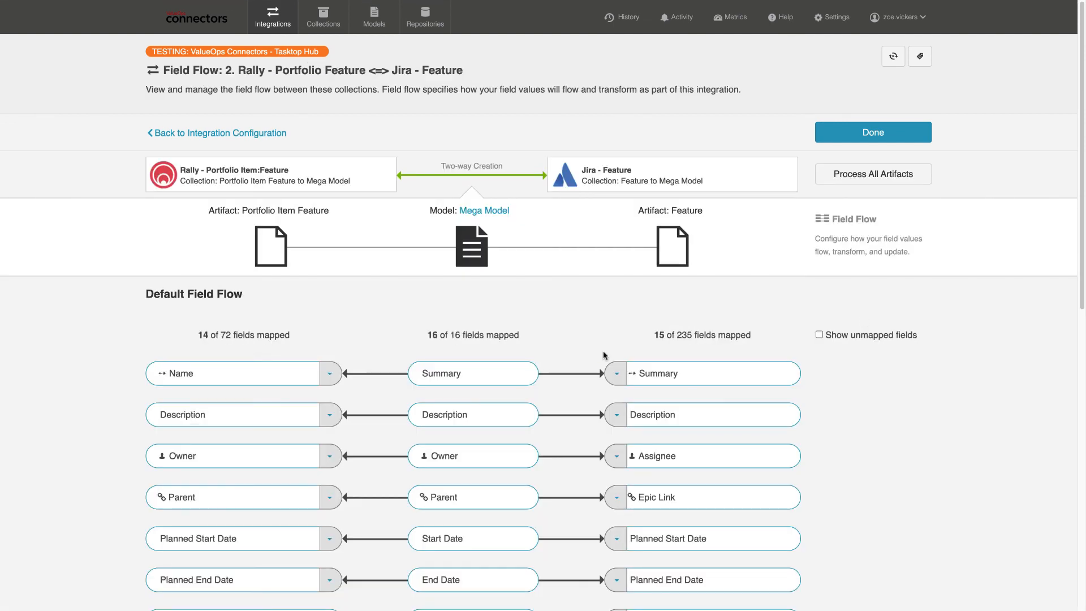
Block the flow from the model's Summary field into Jira's Summary field, and save the field flow.
scroll(622, 287, "down", 3)
left_click(616, 278)
left_click(673, 501)
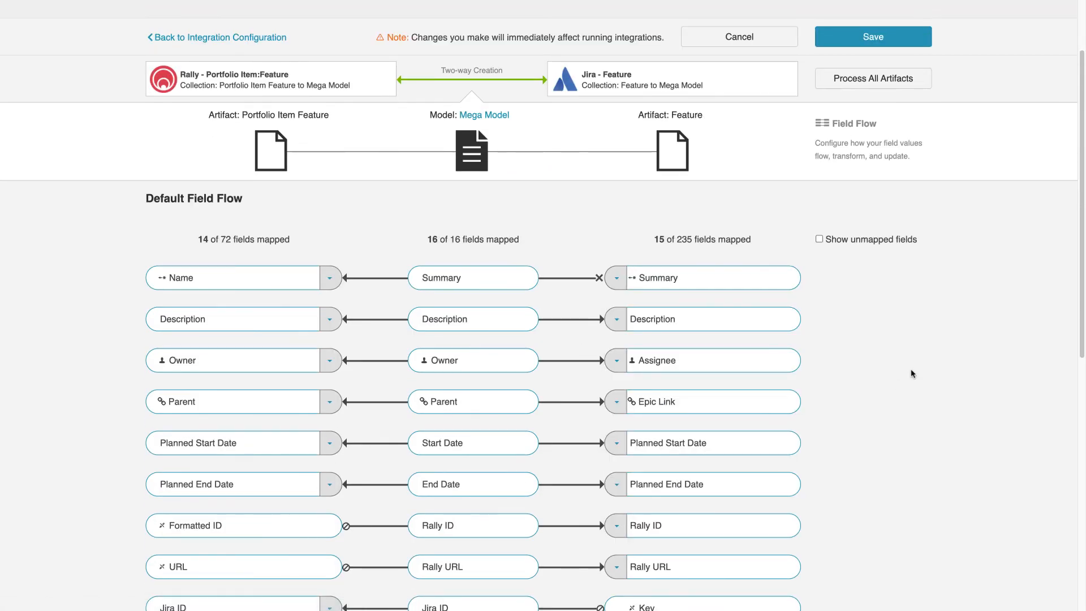
scroll(912, 370, "up", 2)
left_click(870, 131)
Open the completed artifact activities and expand the field changes of the latest activity's target artifact.
left_click(687, 22)
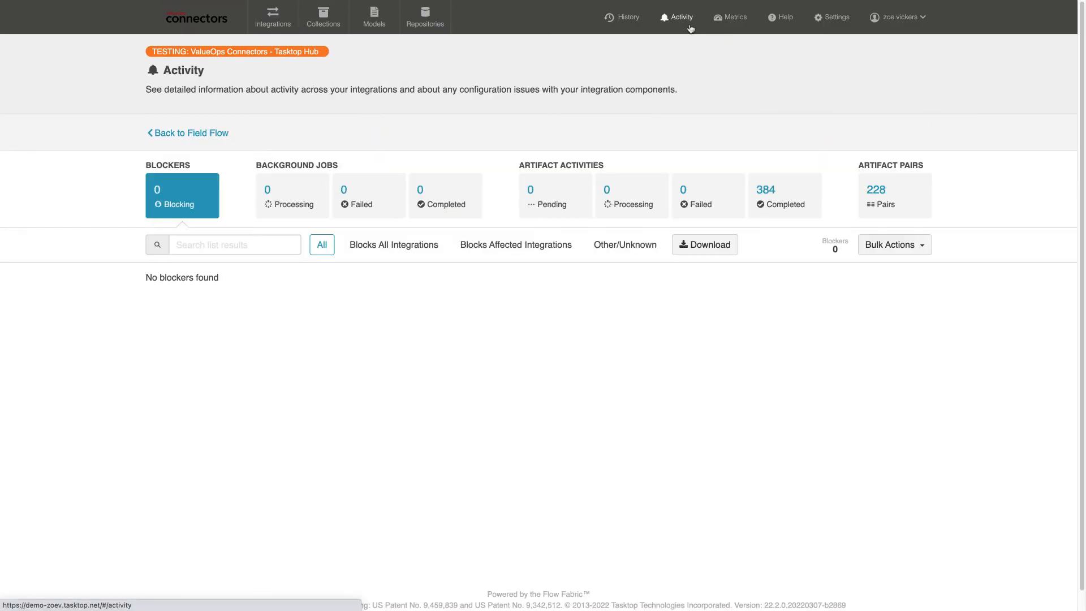
left_click(759, 193)
left_click(283, 425)
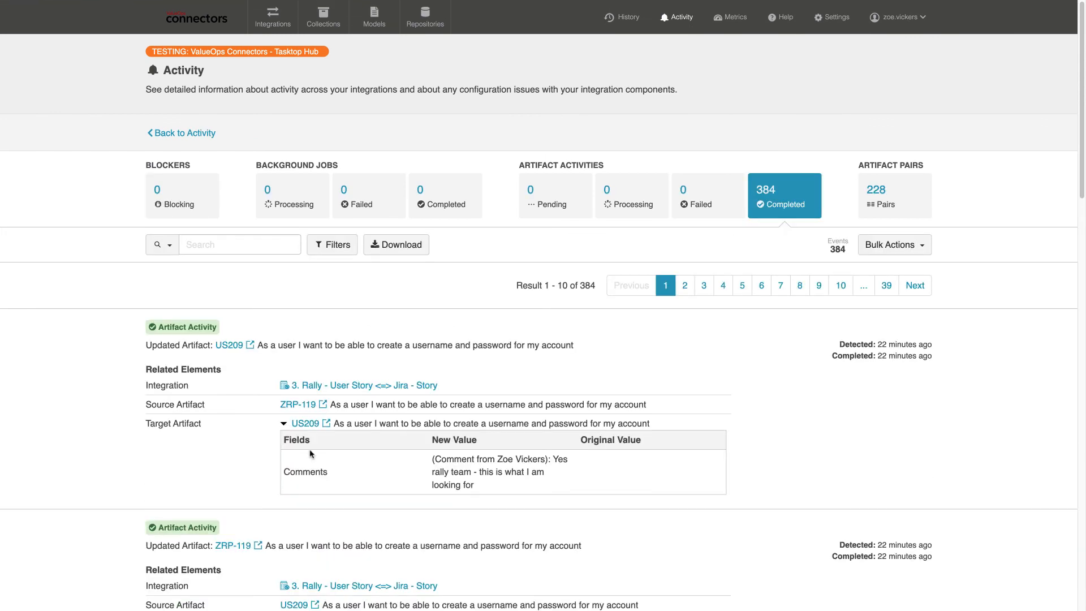
Open the Metrics page and examine the cumulative artifact processing counts per integration.
left_click(734, 17)
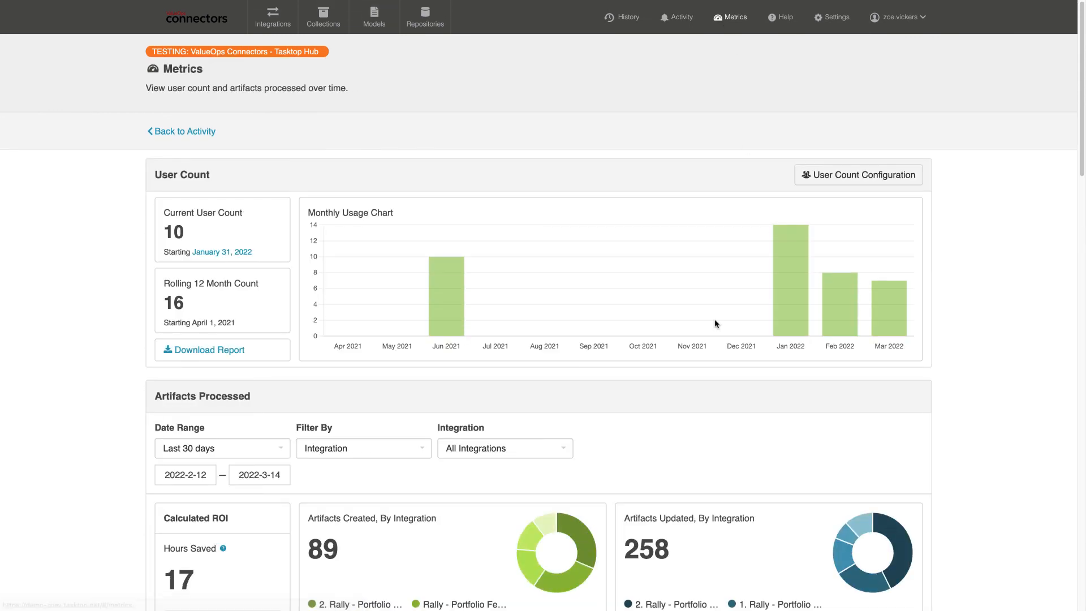
scroll(684, 357, "down", 3)
scroll(683, 357, "down", 13)
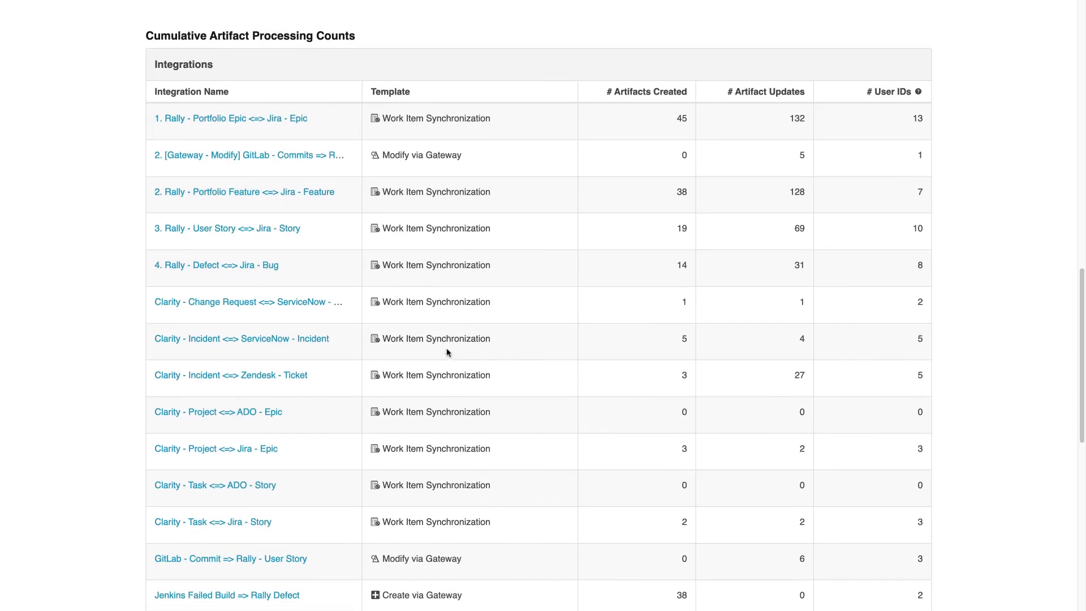